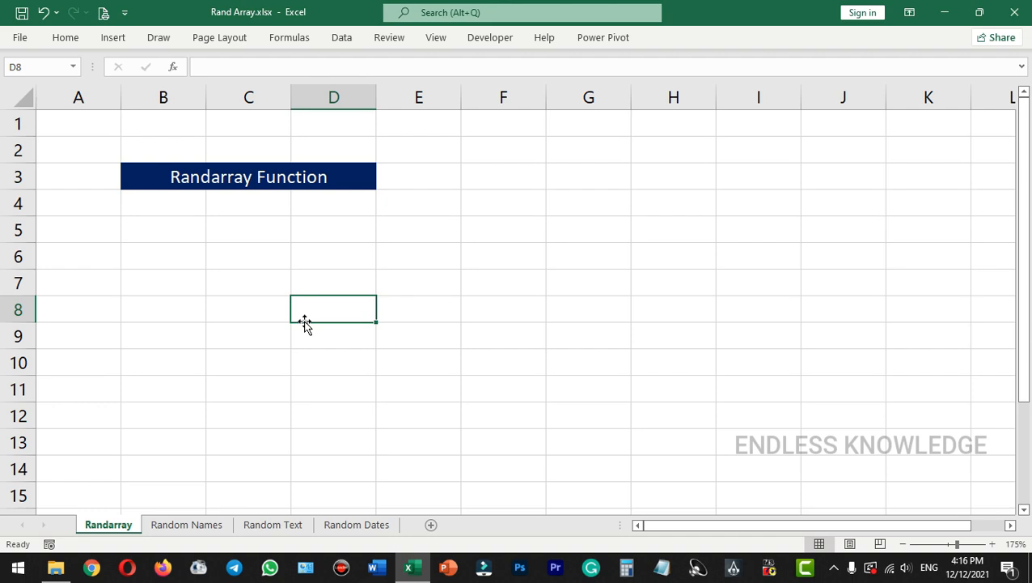
- Enter the formula =RANDARRAY() without arguments in cell B4, below the Randarray Function heading
click(251, 180)
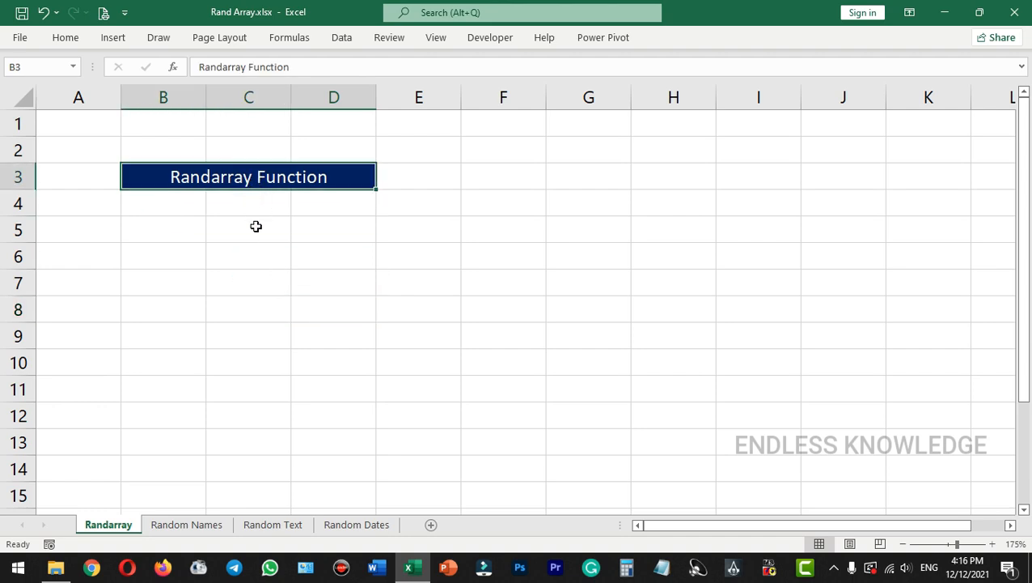
drag(177, 203, 162, 373)
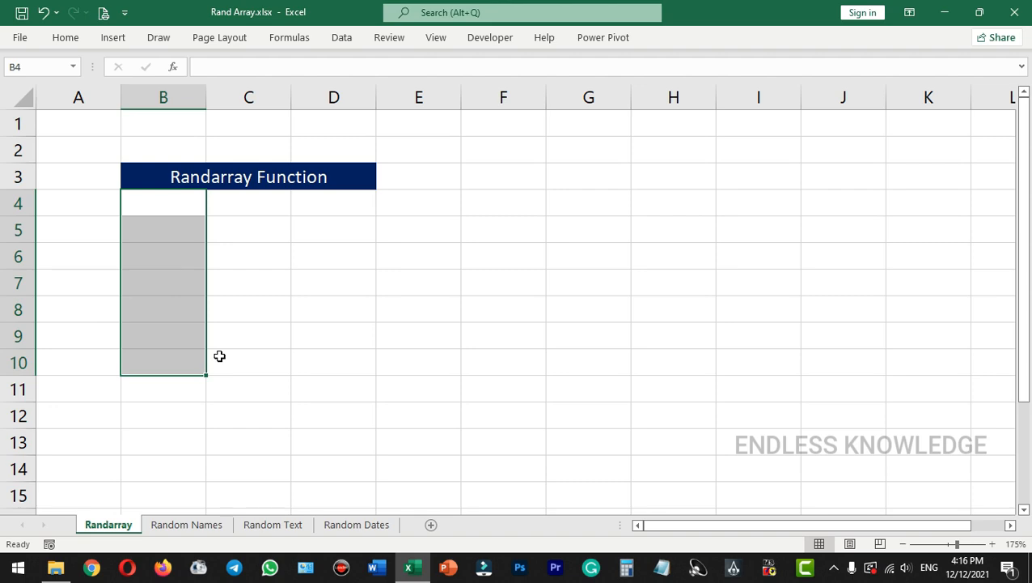
click(175, 209)
text(=)
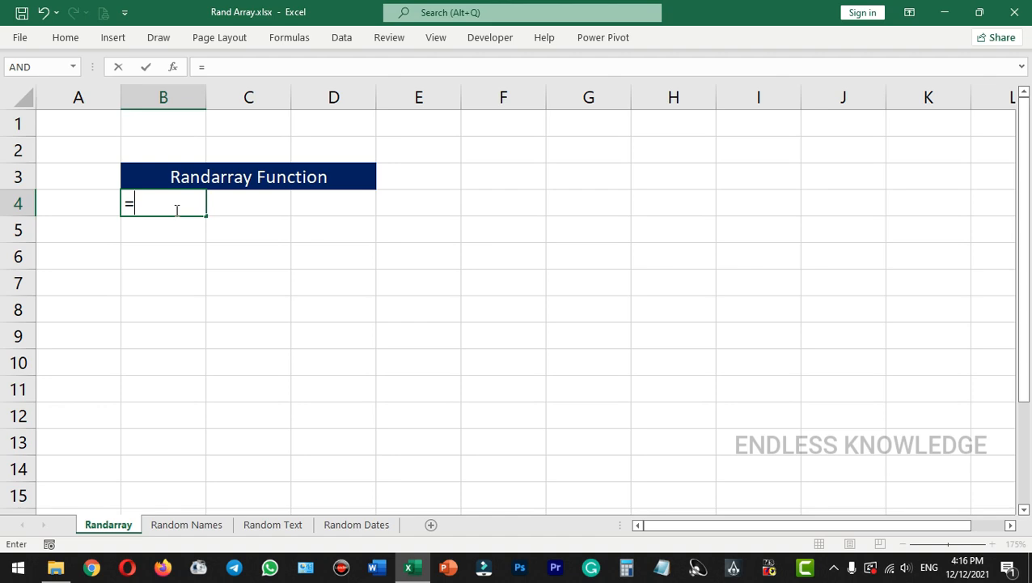
text(randa)
key(Tab)
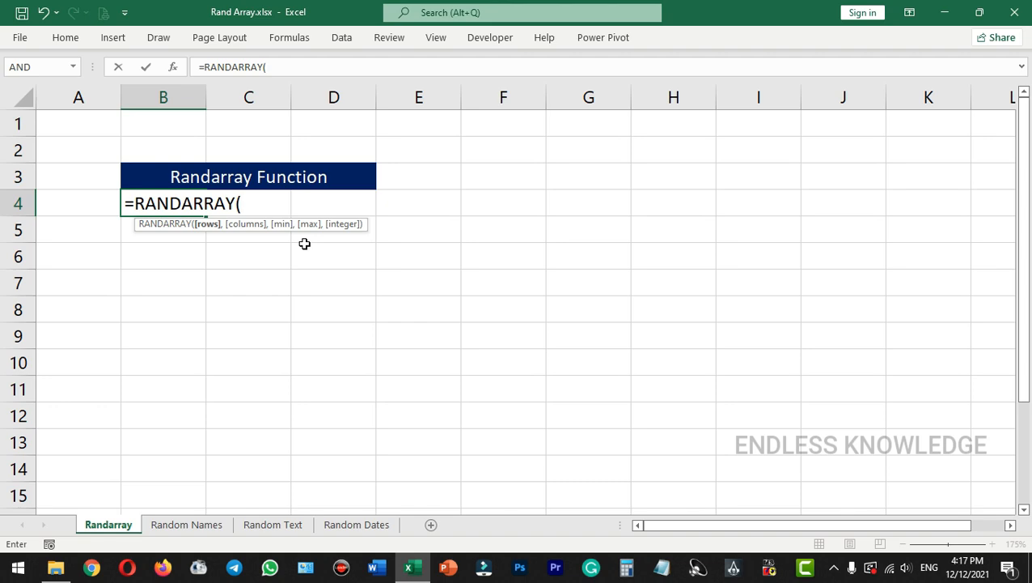
text())
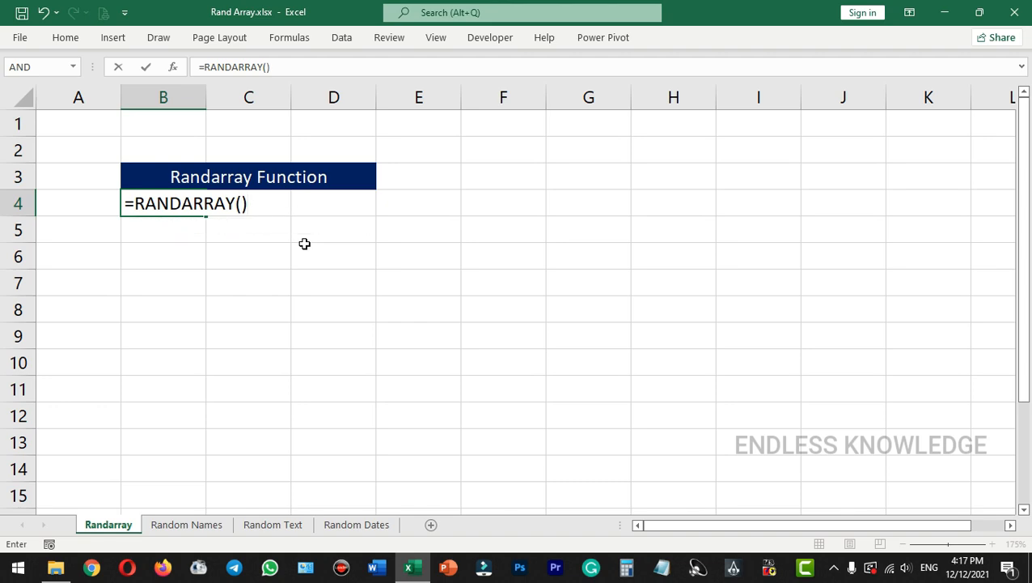
key(Return)
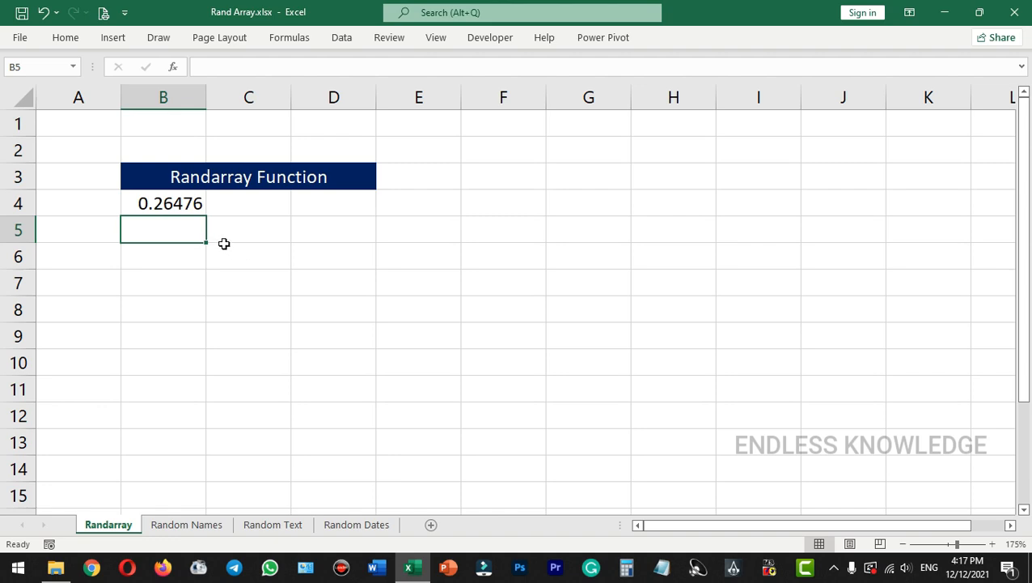
- Fill the B4 formula down to B10, undo the fill, and clear cell B4
click(187, 204)
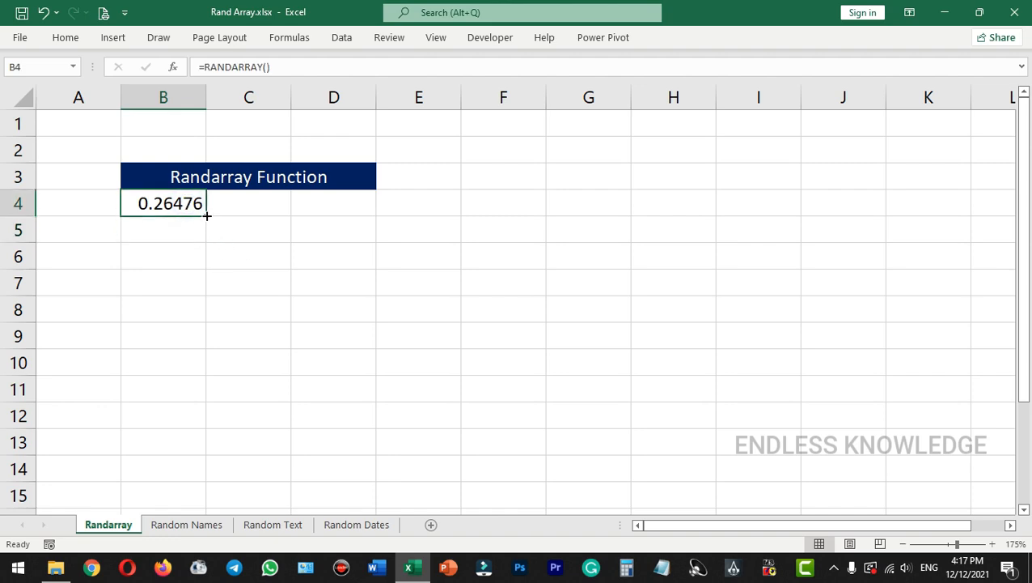
drag(206, 215, 201, 368)
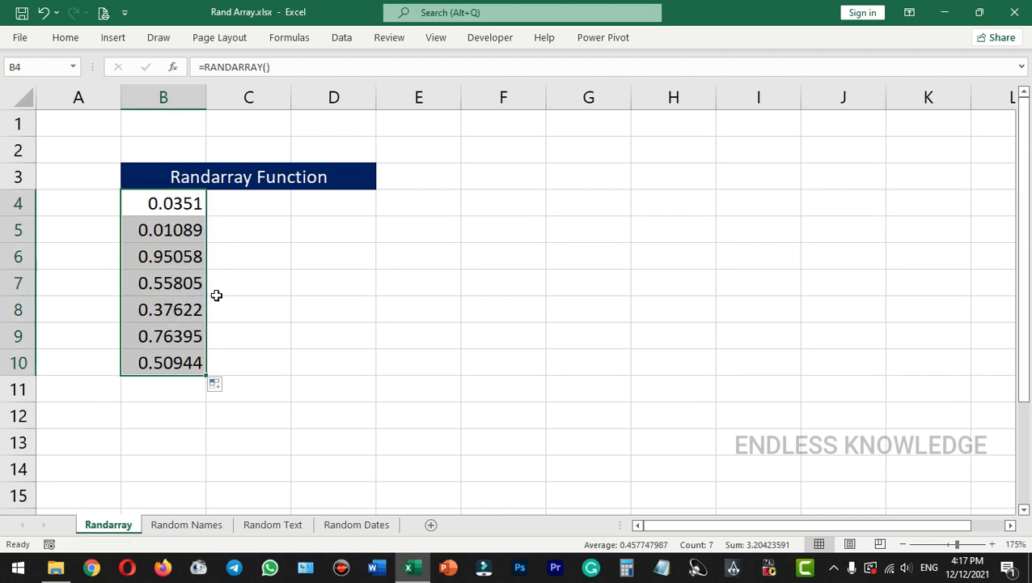
key(ctrl+z)
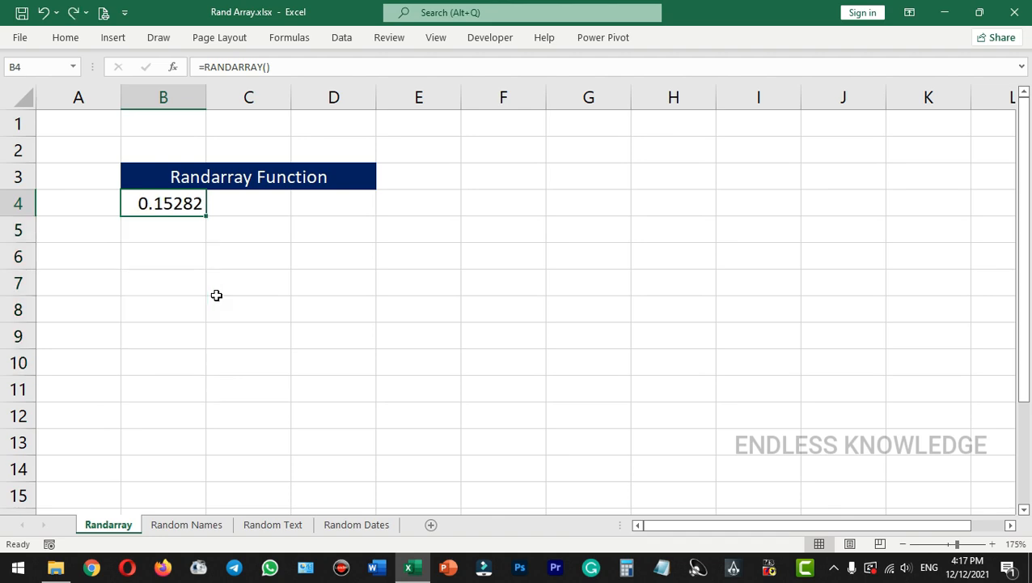
key(Delete)
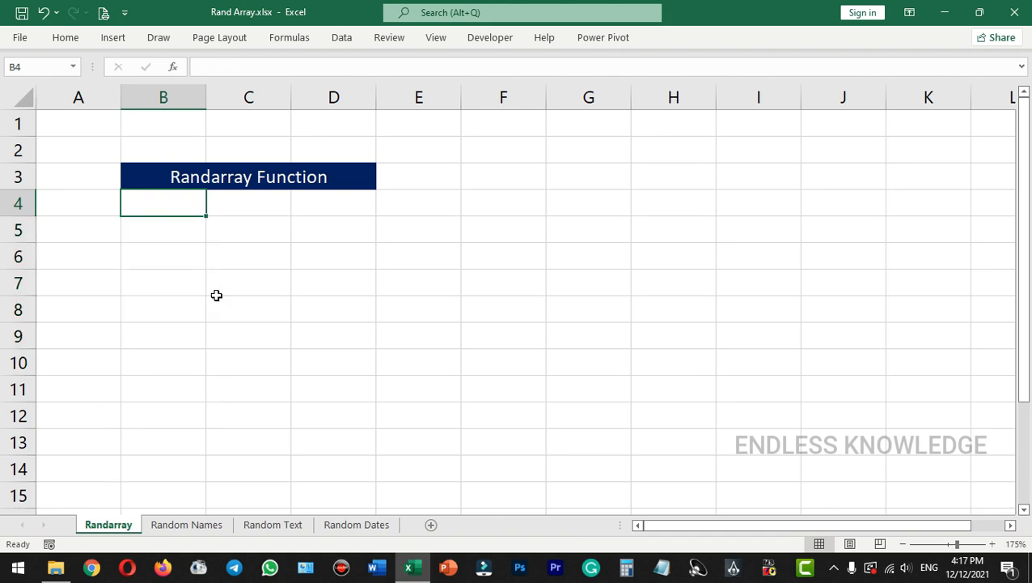
- Enter =RANDARRAY(10,3,10,100,TRUE) in B4 to generate 10 rows and 3 columns of random integers from 10 to 100
text(=ra)
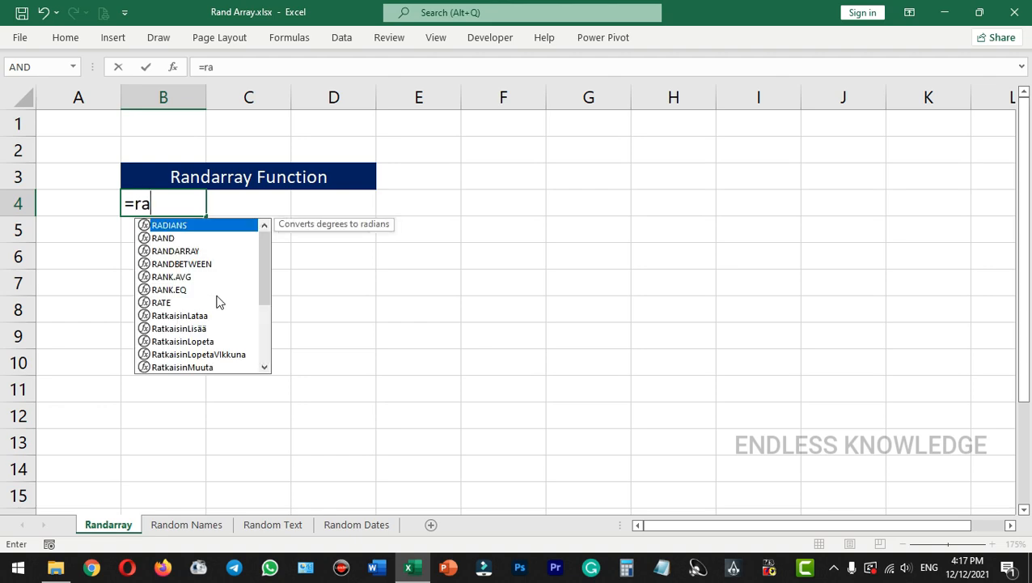
text(nda)
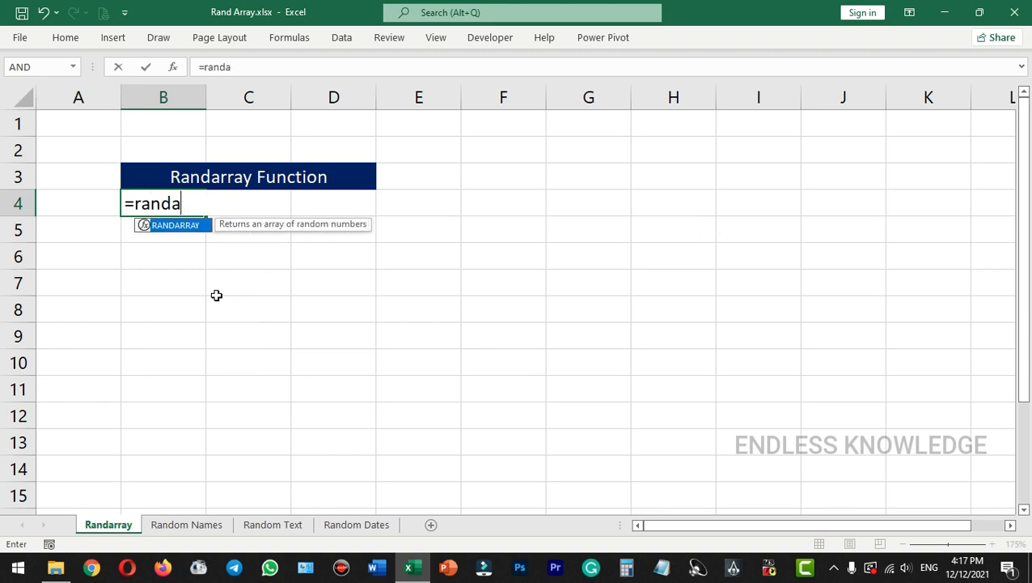
key(Tab)
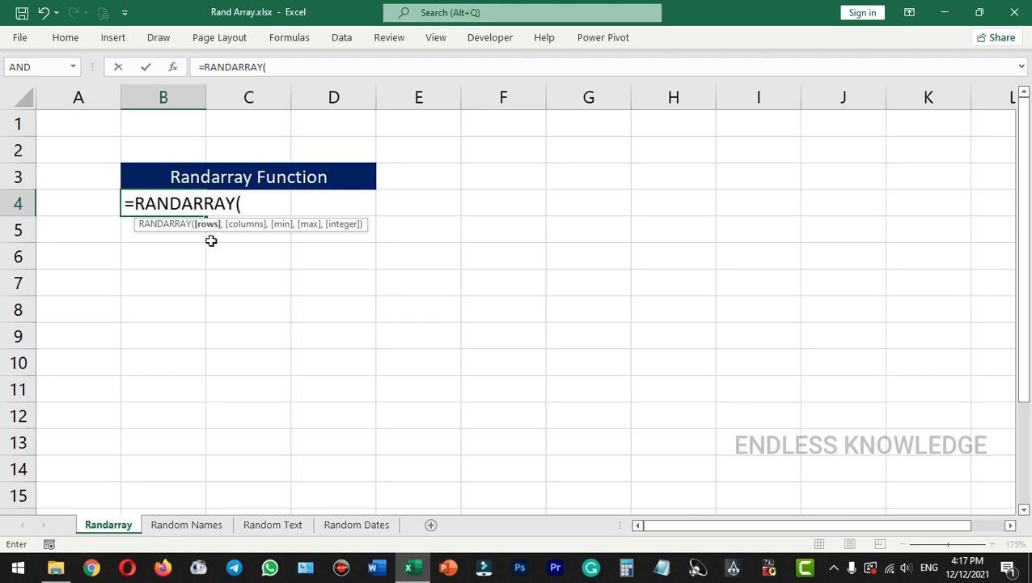
text(10,)
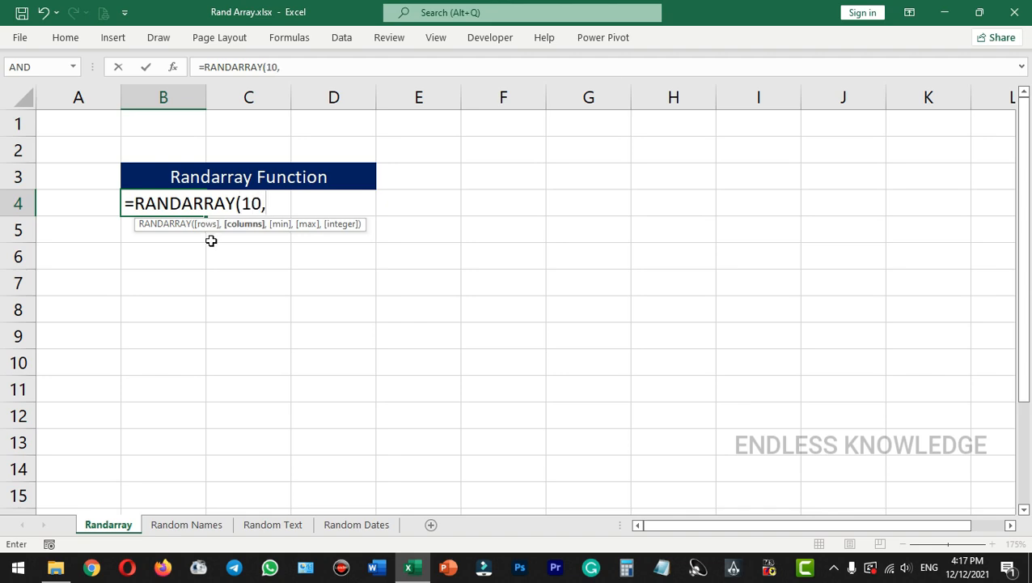
text(3,)
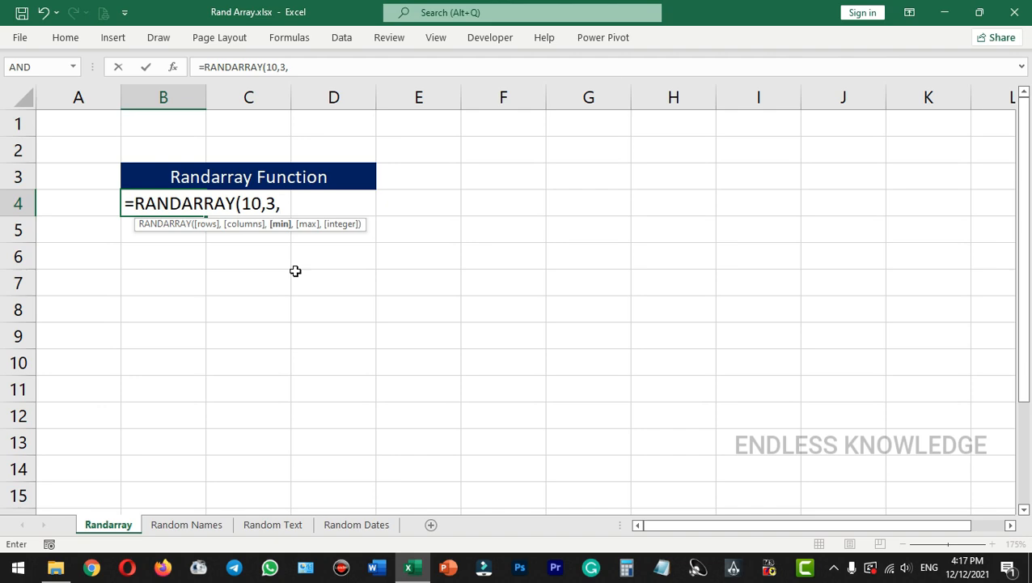
text(10)
text(,10,)
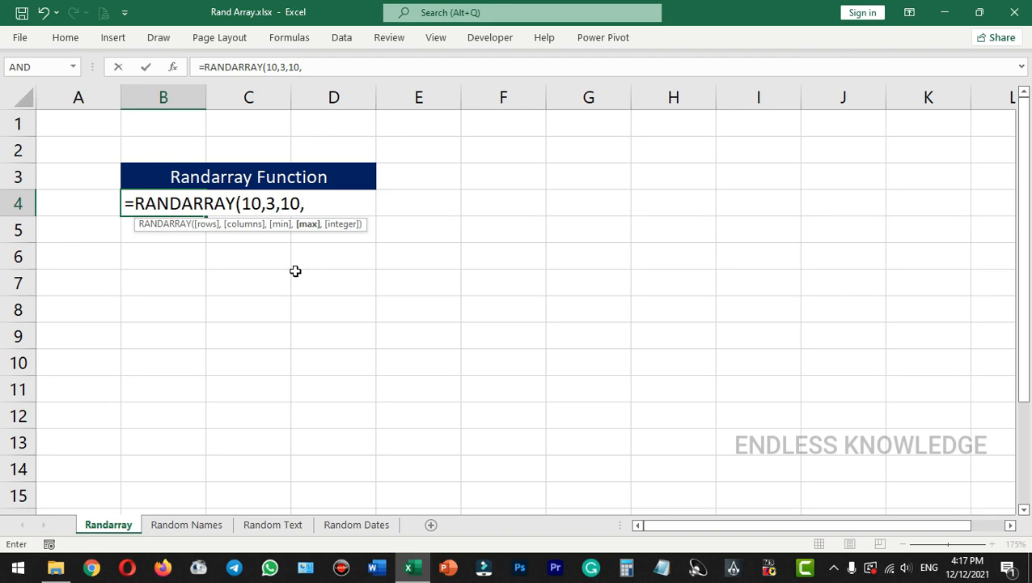
text(00,)
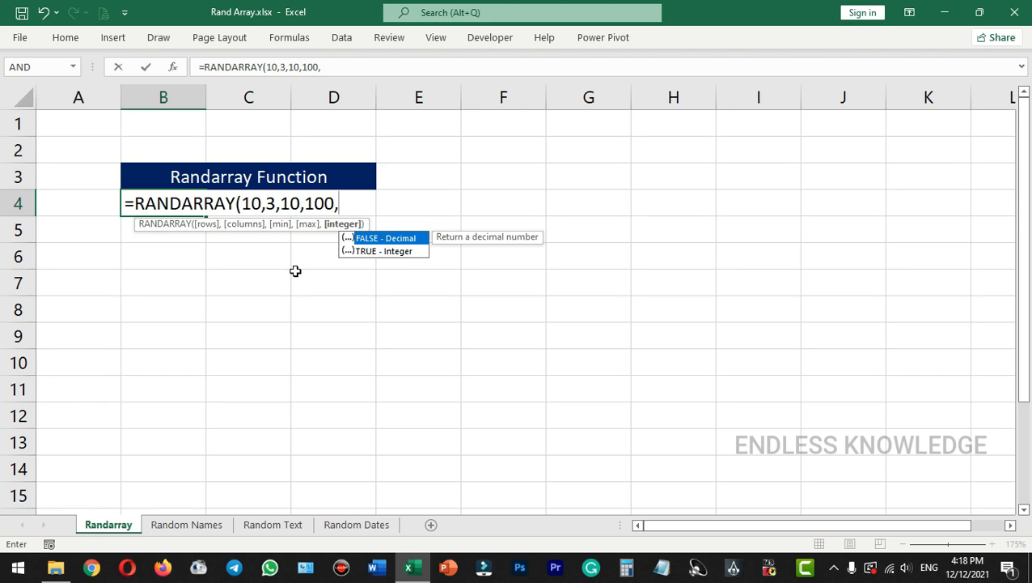
key(Down)
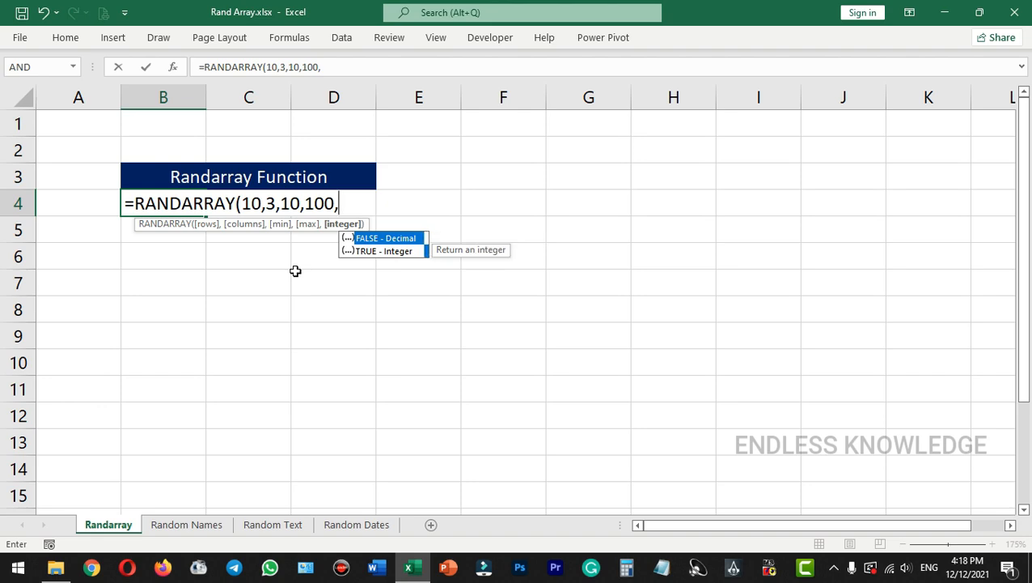
key(Tab)
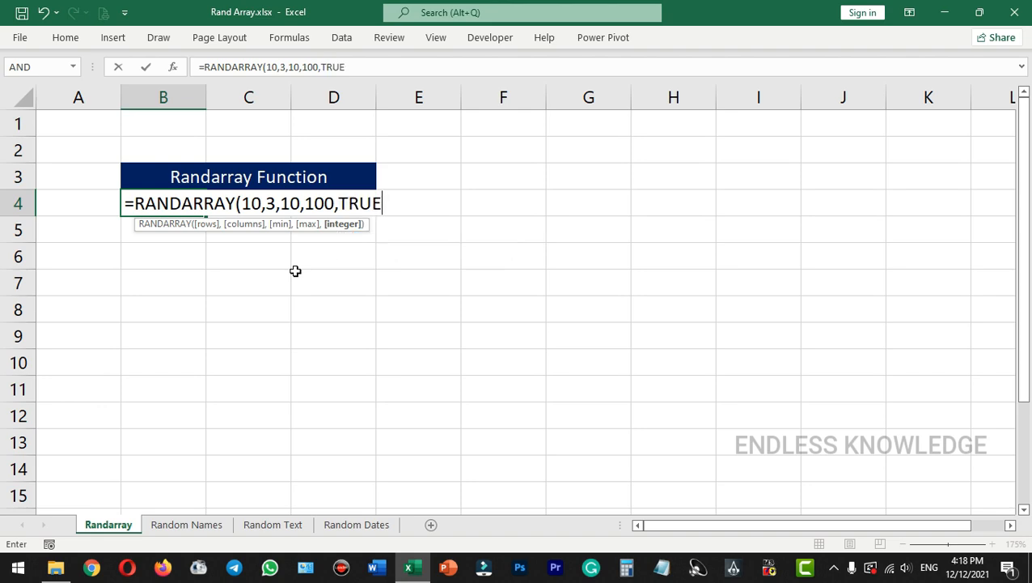
text())
key(Return)
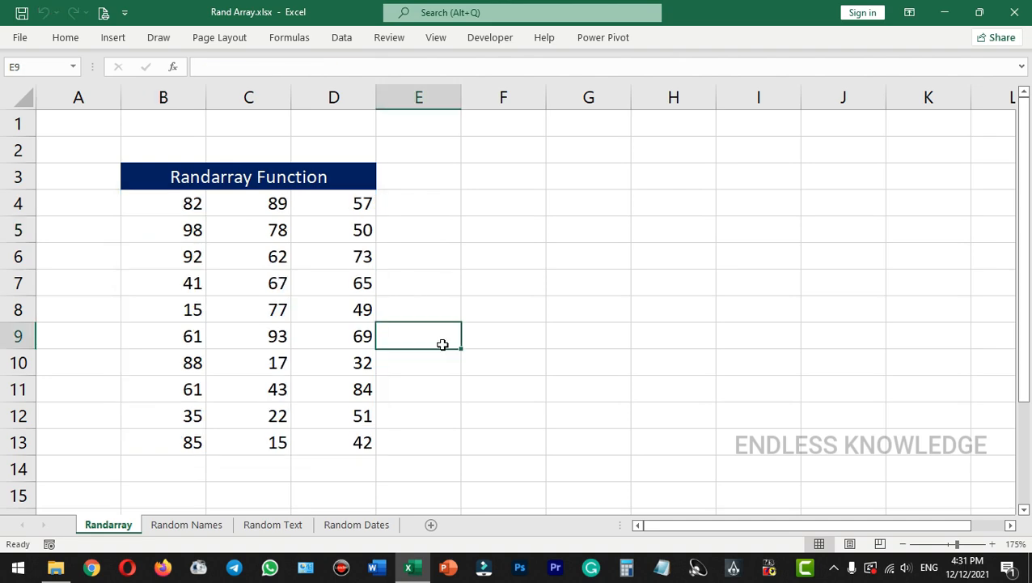
- Regenerate the random numbers by entering 4 in F7, clearing it again, and recalculating the sheet twice
drag(165, 200, 325, 438)
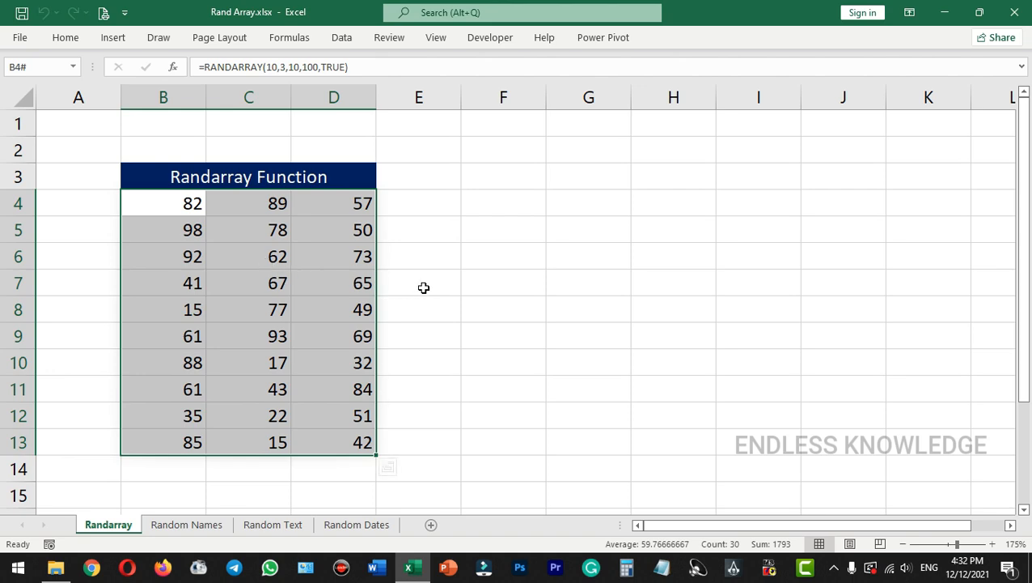
double_click(495, 281)
text(4)
key(Return)
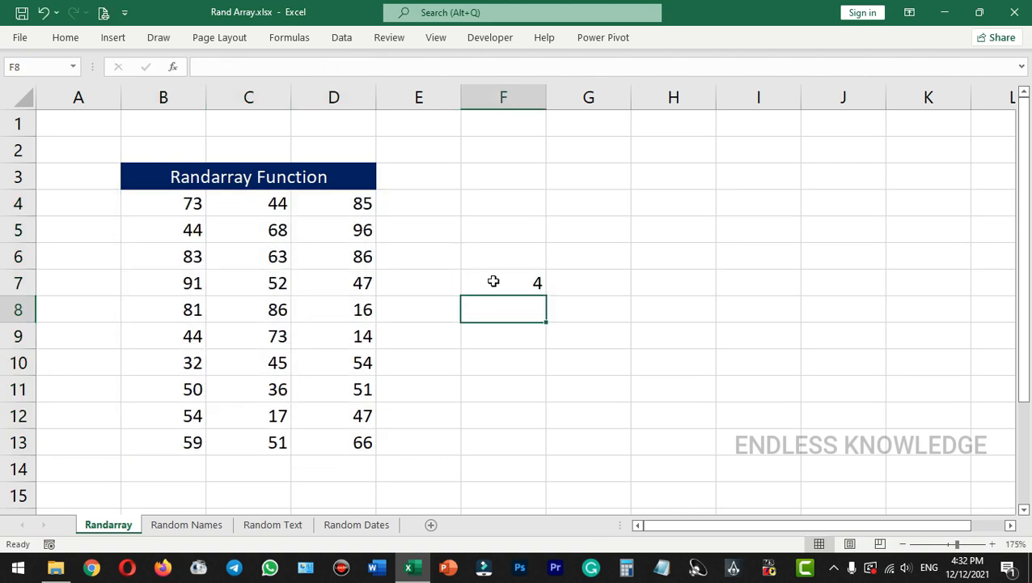
click(493, 280)
key(Delete)
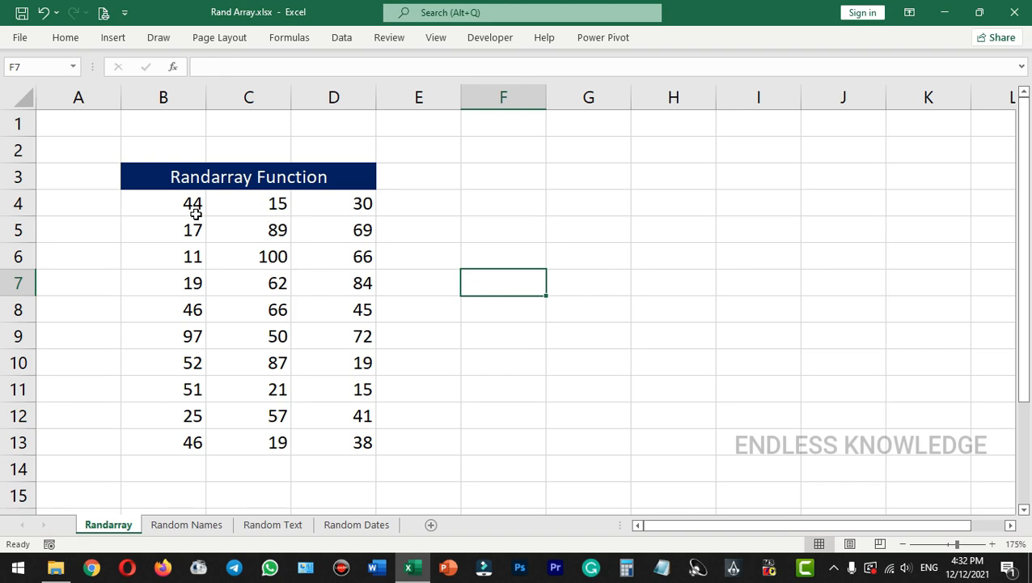
key(F9)
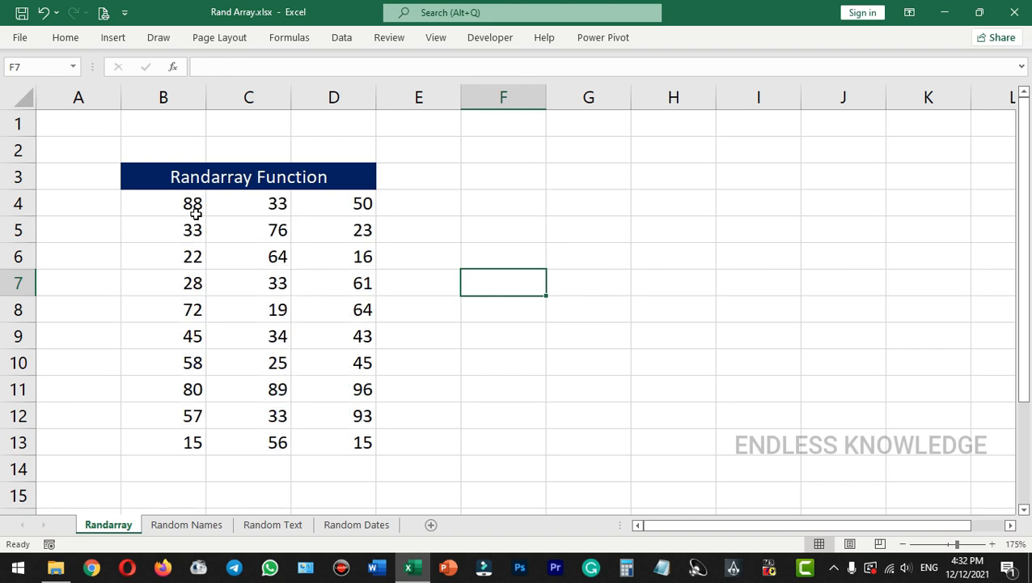
key(F9)
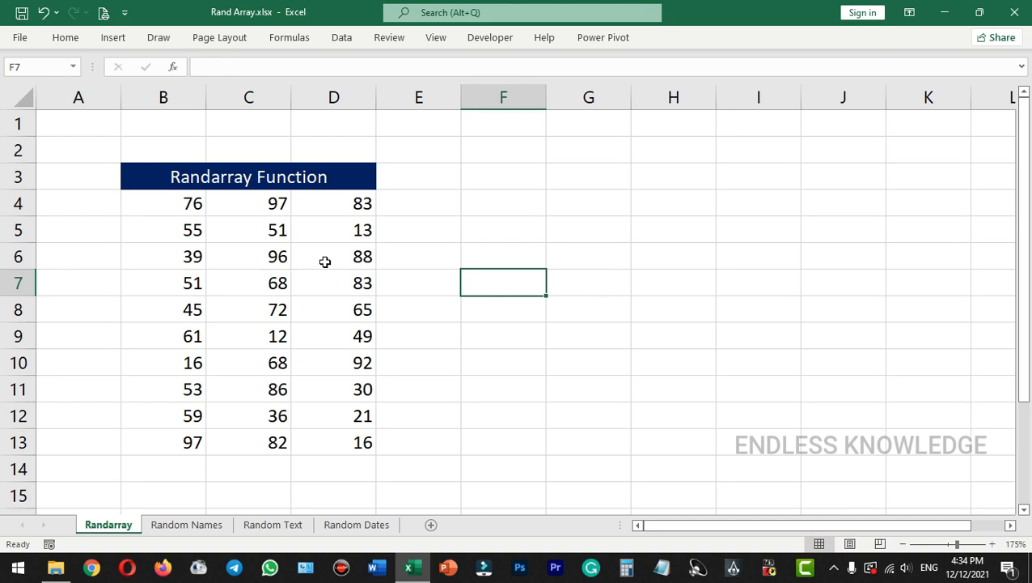
- Convert the random integers in B4:D13 to static numbers by pasting them over themselves as Values
click(159, 202)
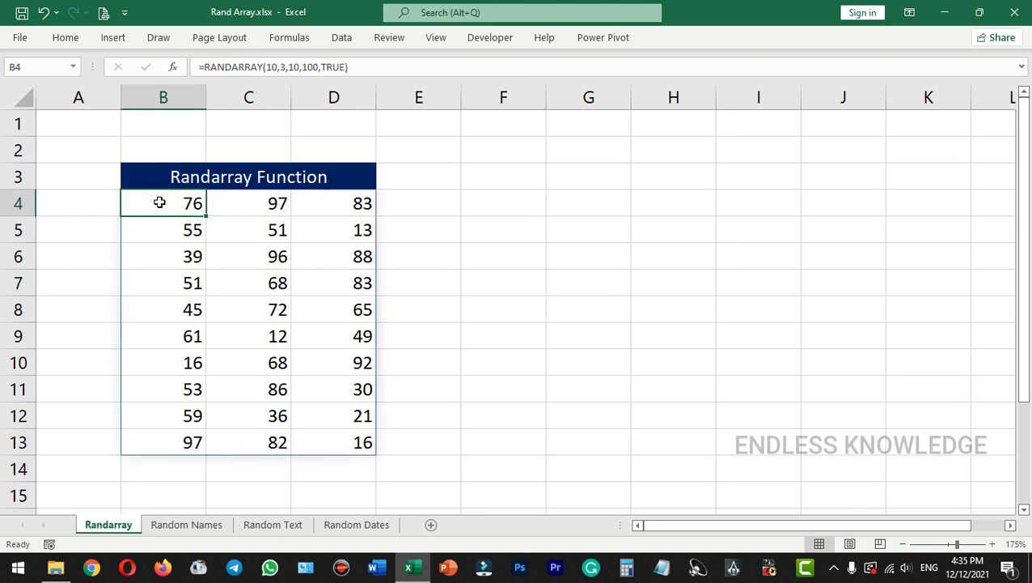
key(ctrl+slash)
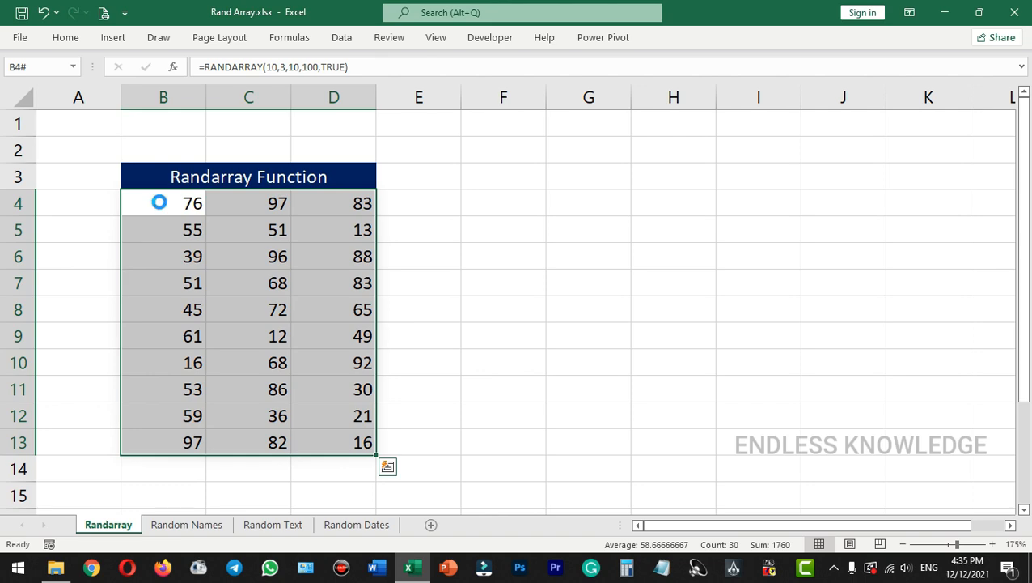
key(ctrl+c)
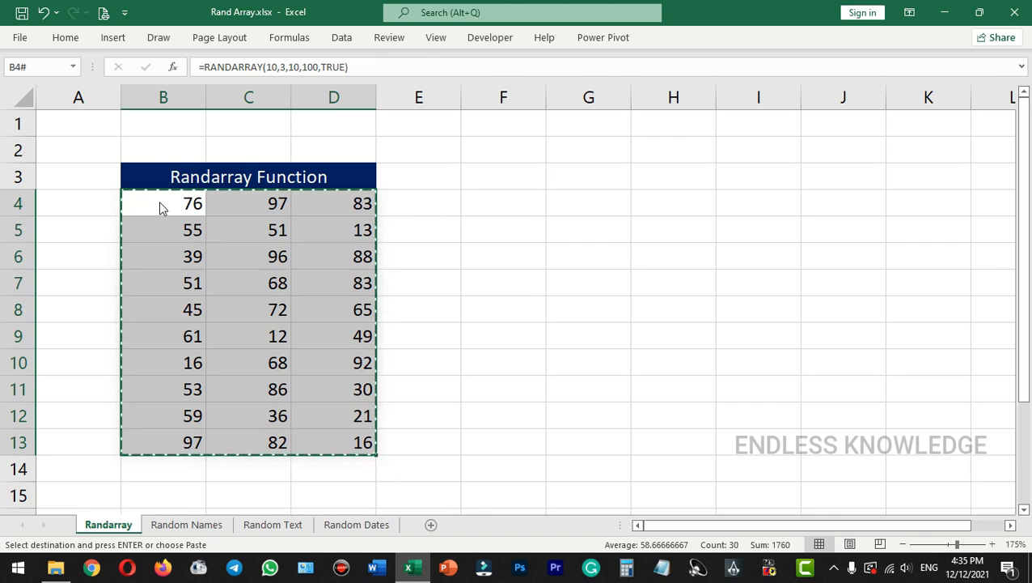
key(ctrl+alt+v)
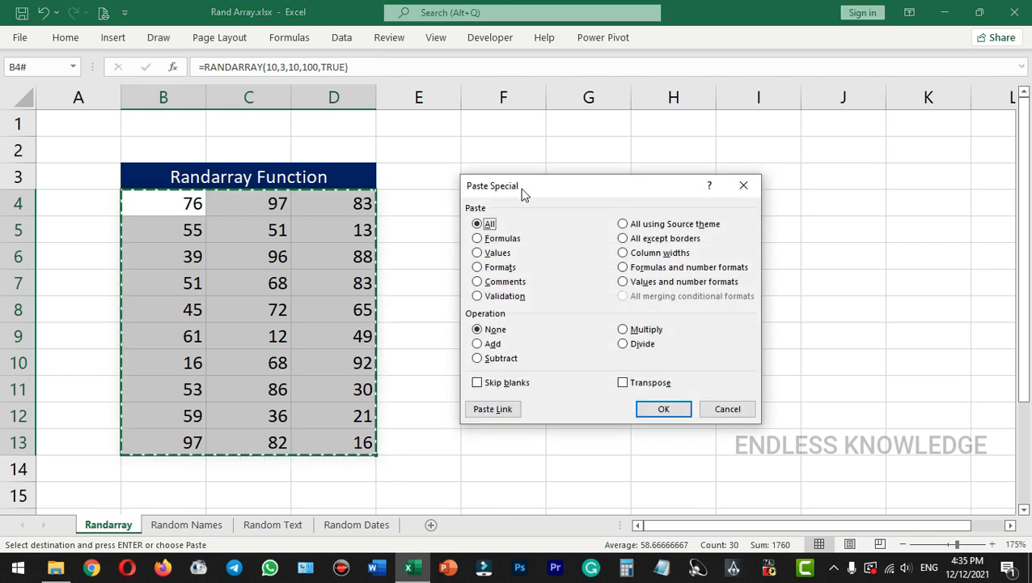
key(v)
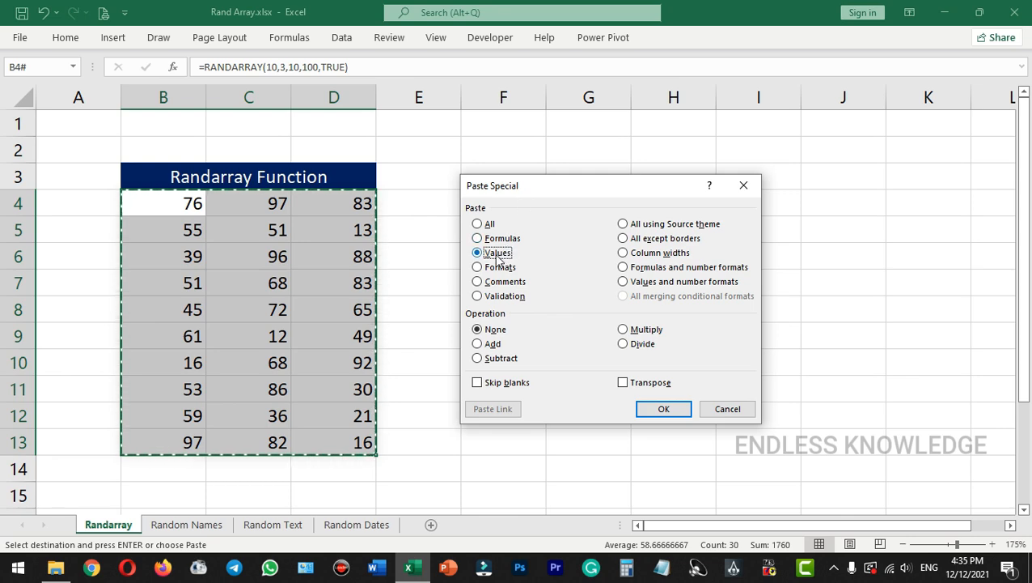
click(663, 409)
click(233, 220)
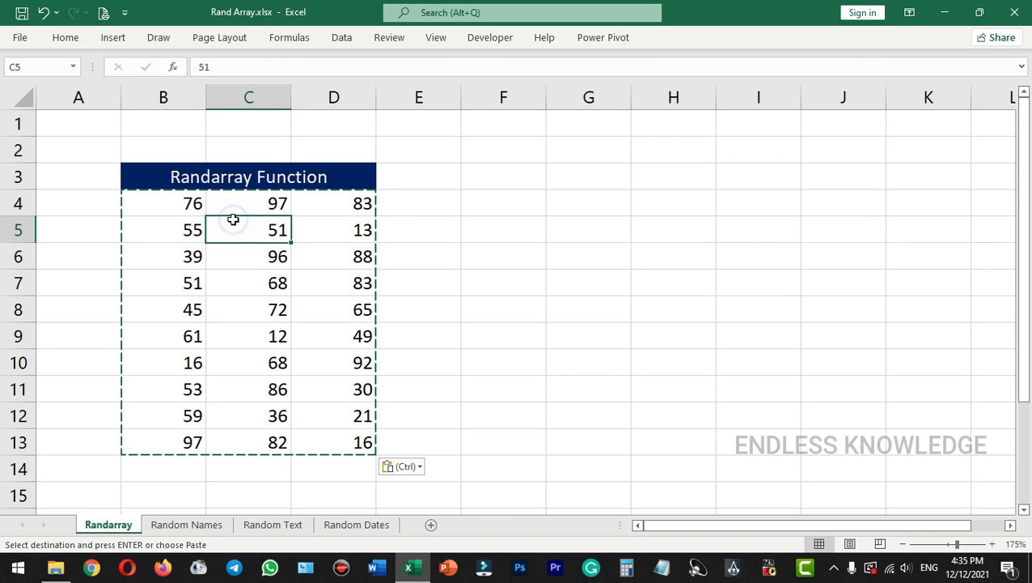
key(Escape)
double_click(503, 308)
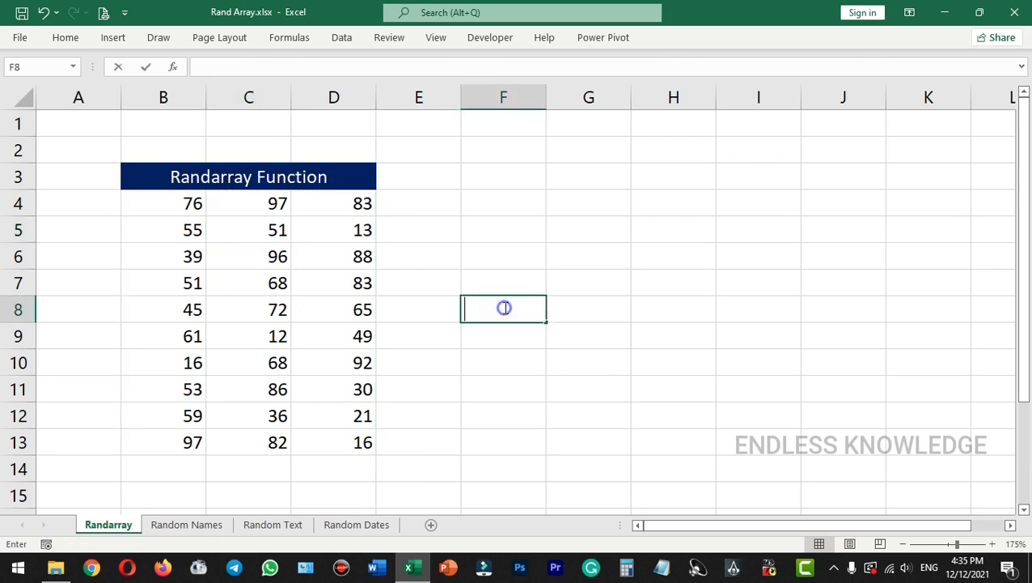
click(492, 336)
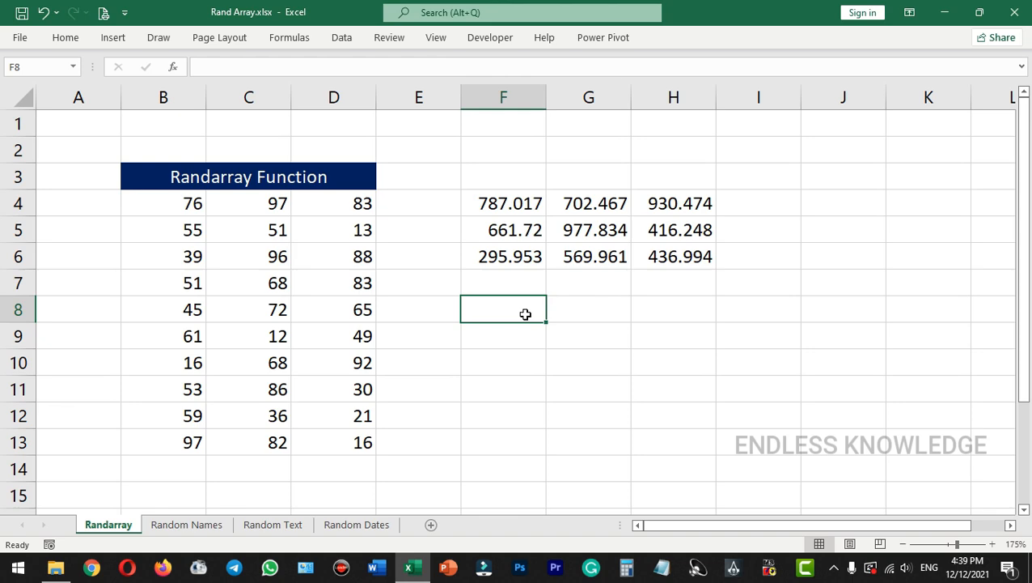
- Inspect the RANDARRAY formula behind the decimal numbers in F4:H6 by checking cells F4 and H5
click(519, 204)
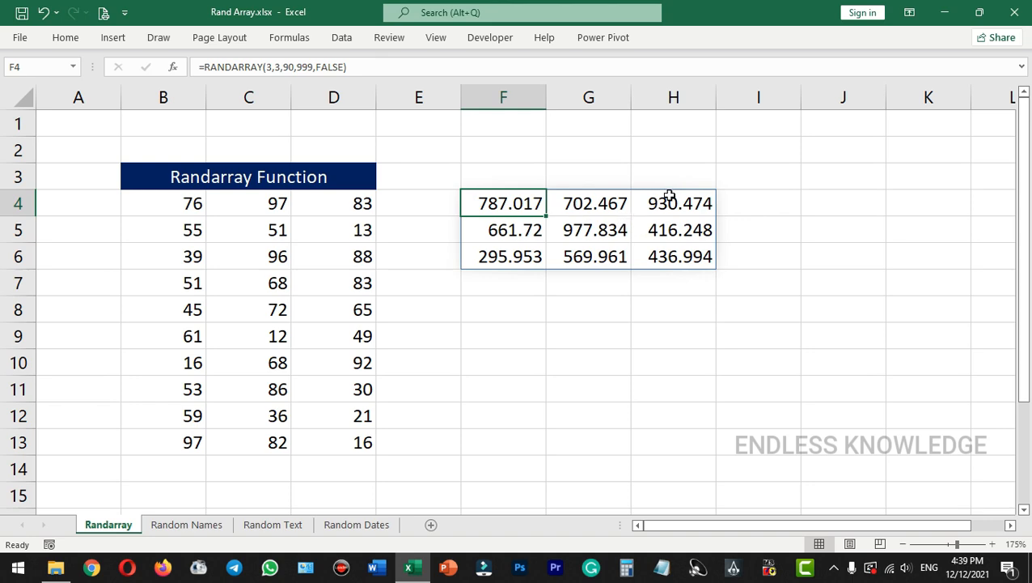
click(665, 232)
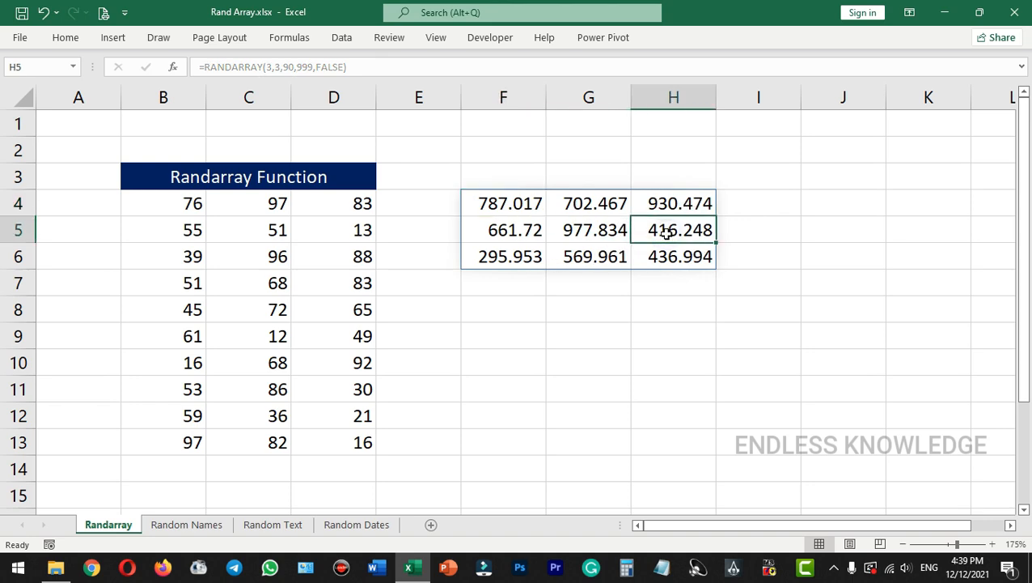
- Block the RANDARRAY spill range by entering k in H5, and clear that cell again
text(k)
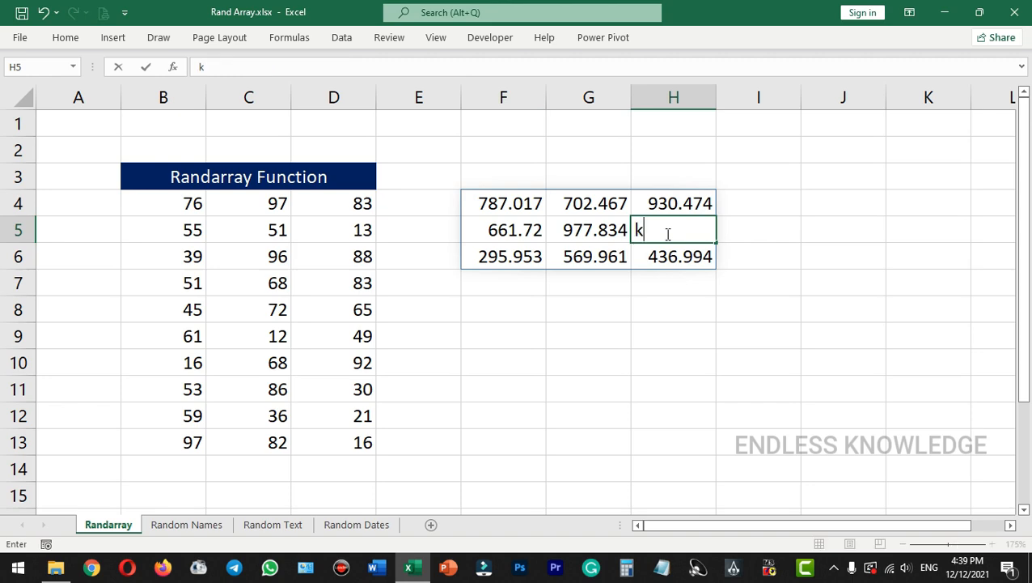
key(Return)
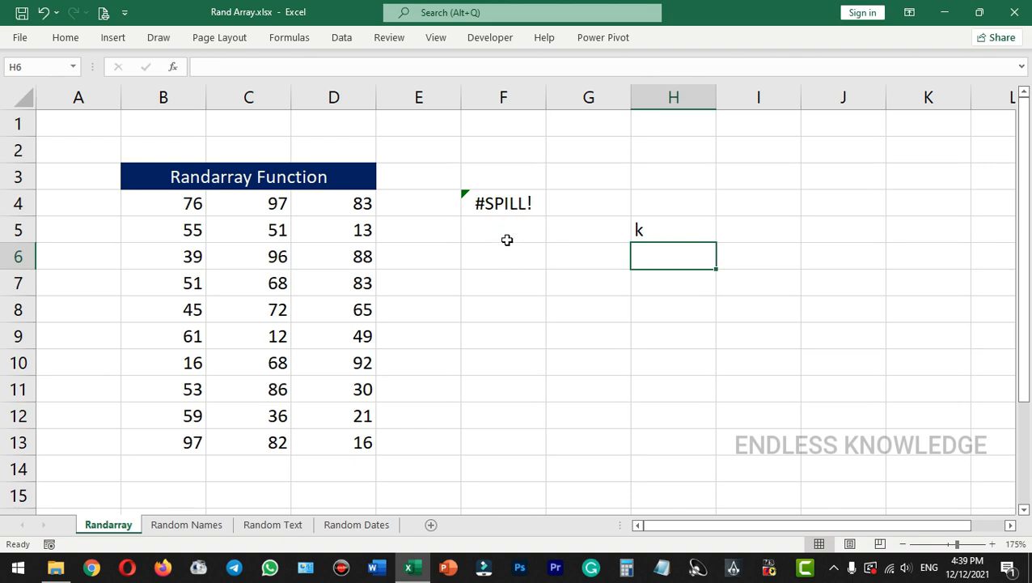
click(674, 232)
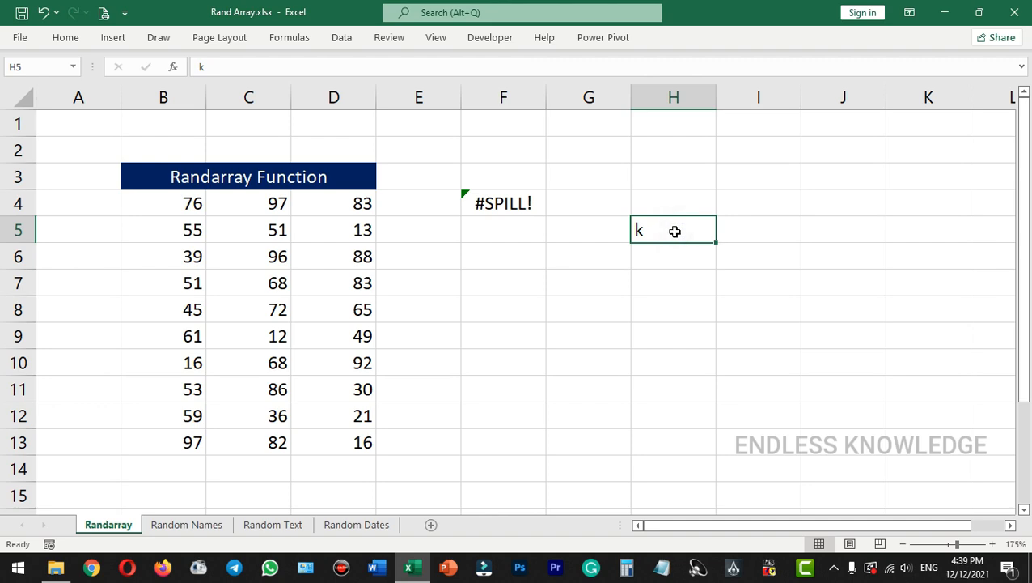
key(Delete)
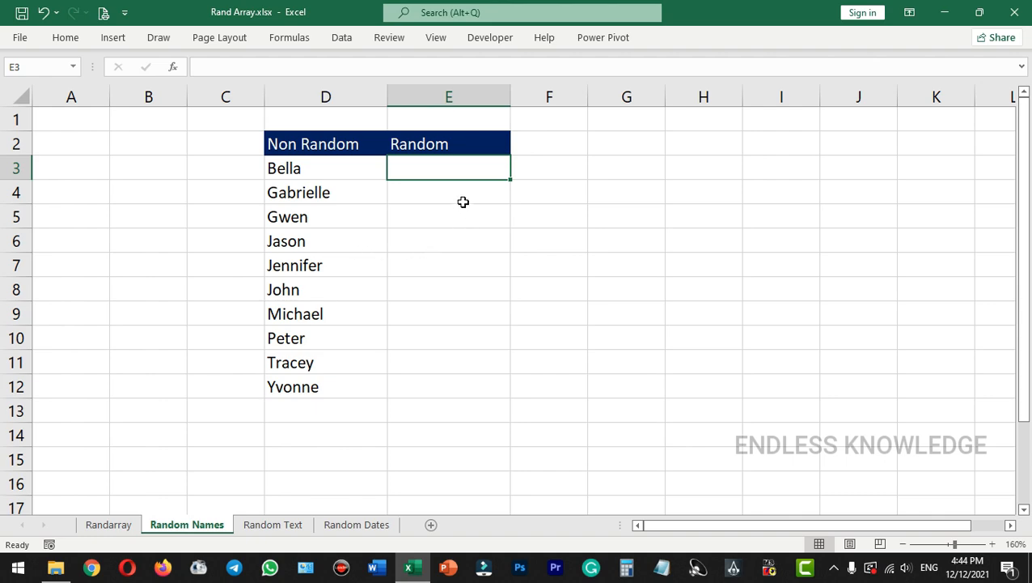
- Enter =RANDARRAY(COUNTA(D3:D12)) in E3 of the Random Names sheet to generate one random number per listed name
text(=randa)
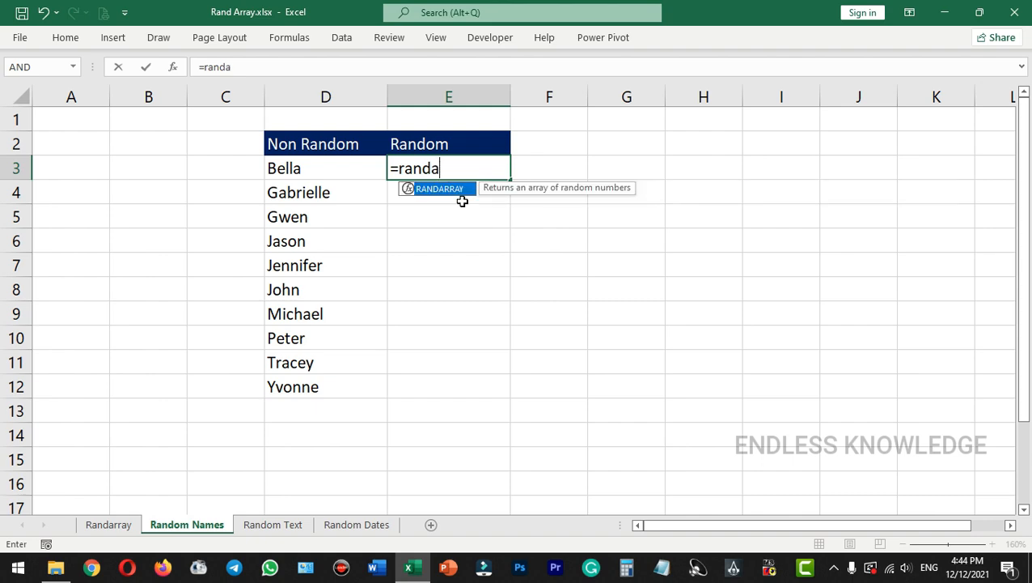
key(Tab)
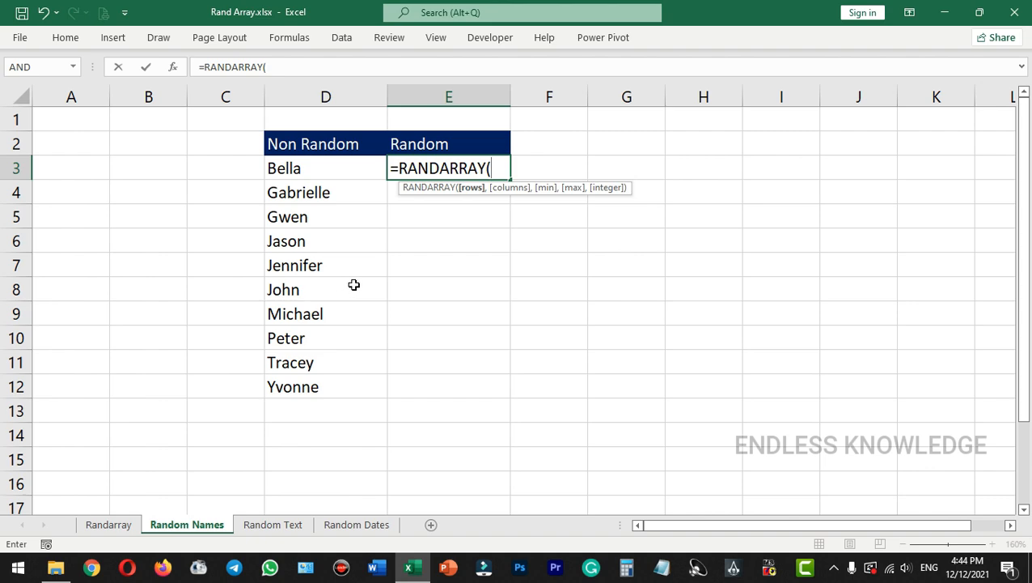
text(cou)
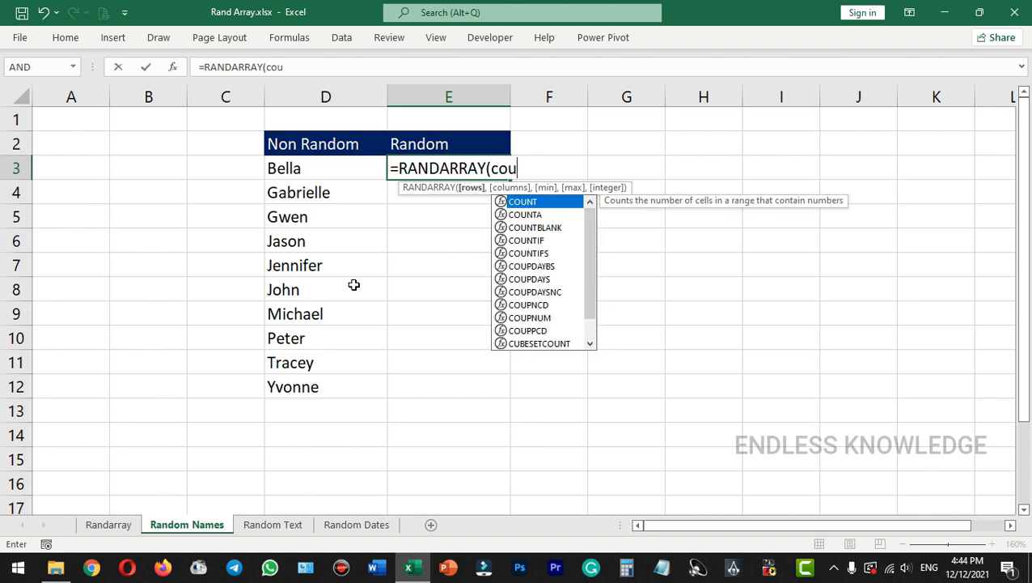
text(nta)
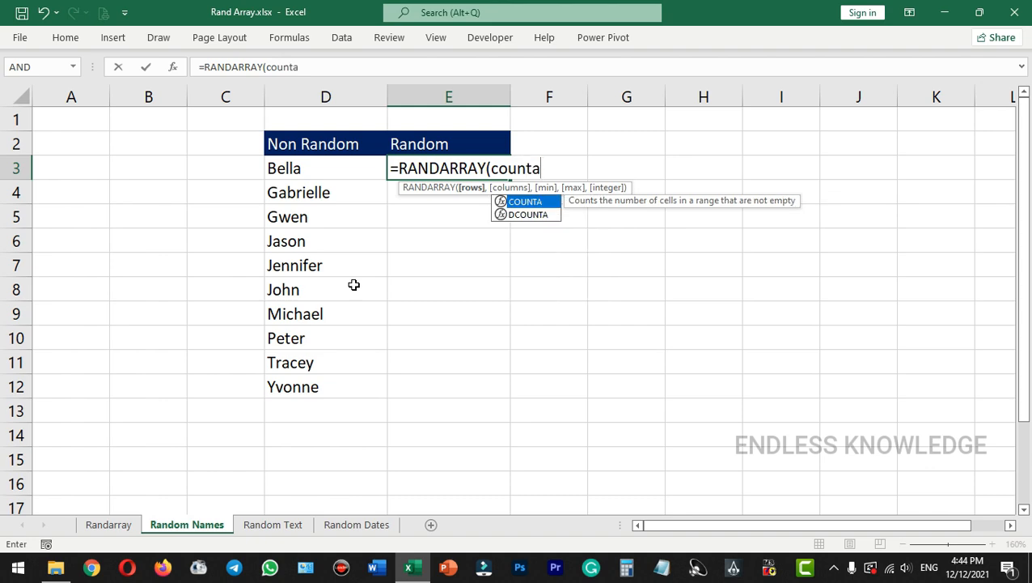
text(()
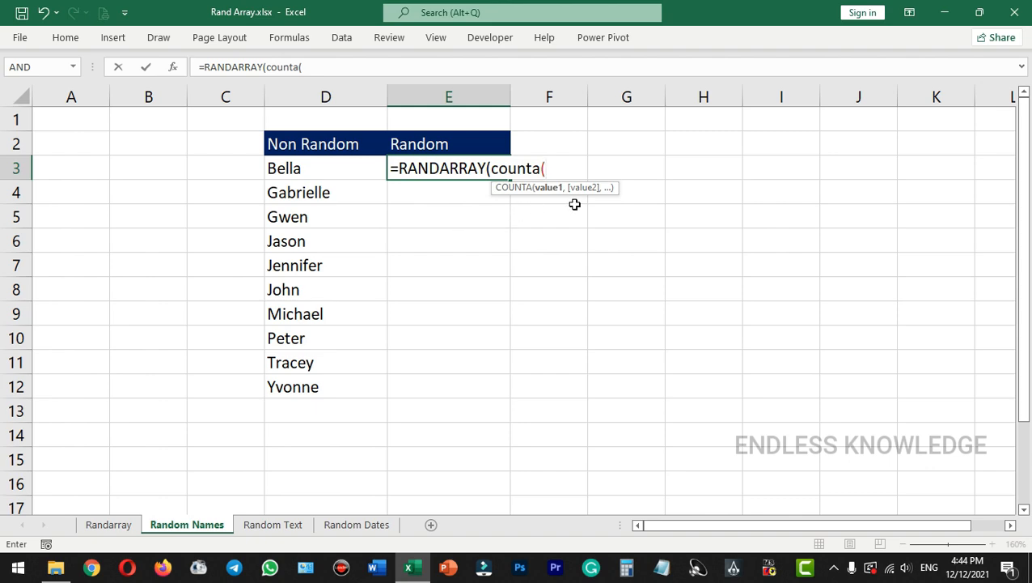
drag(340, 167, 317, 370)
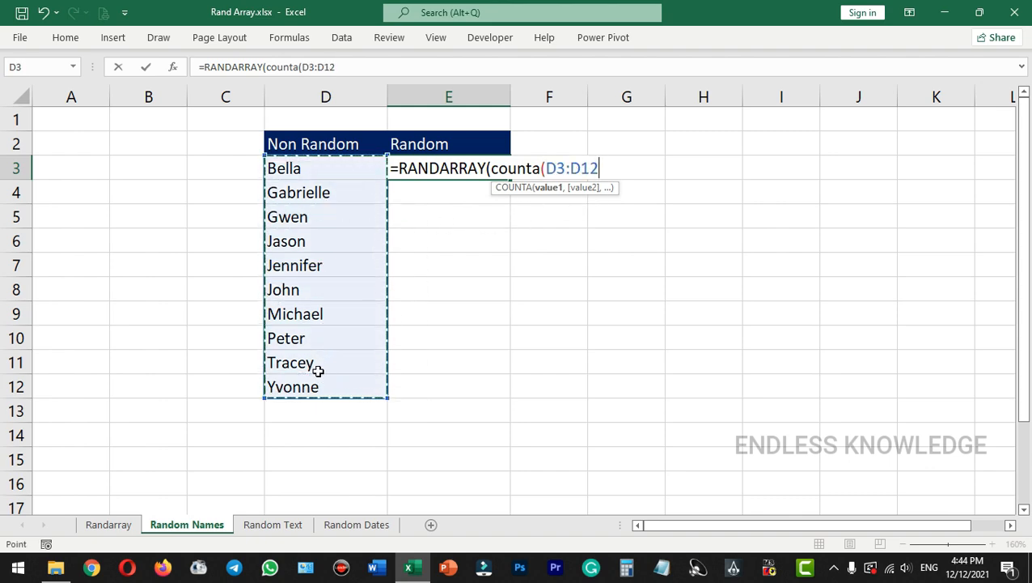
text())
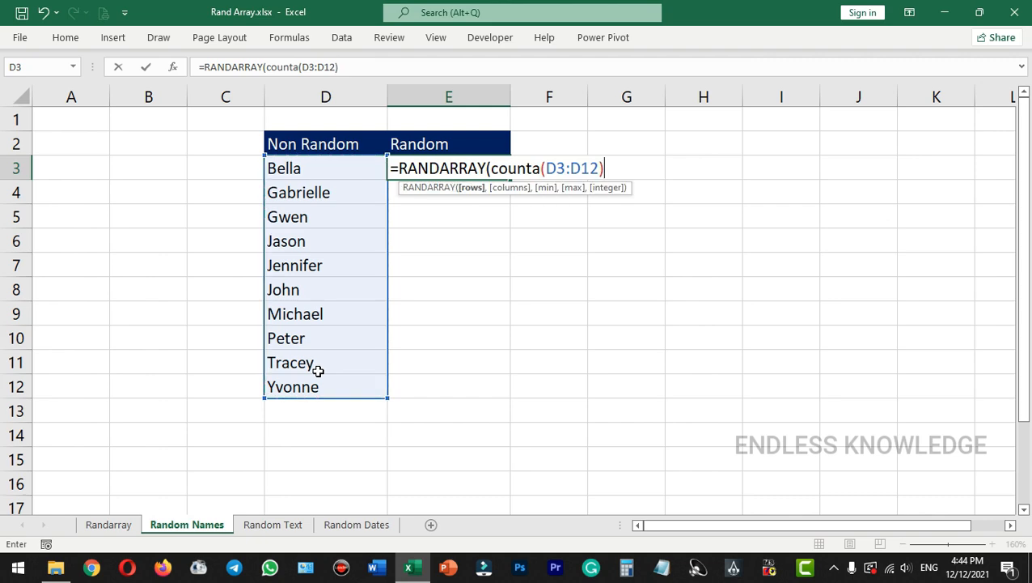
text())
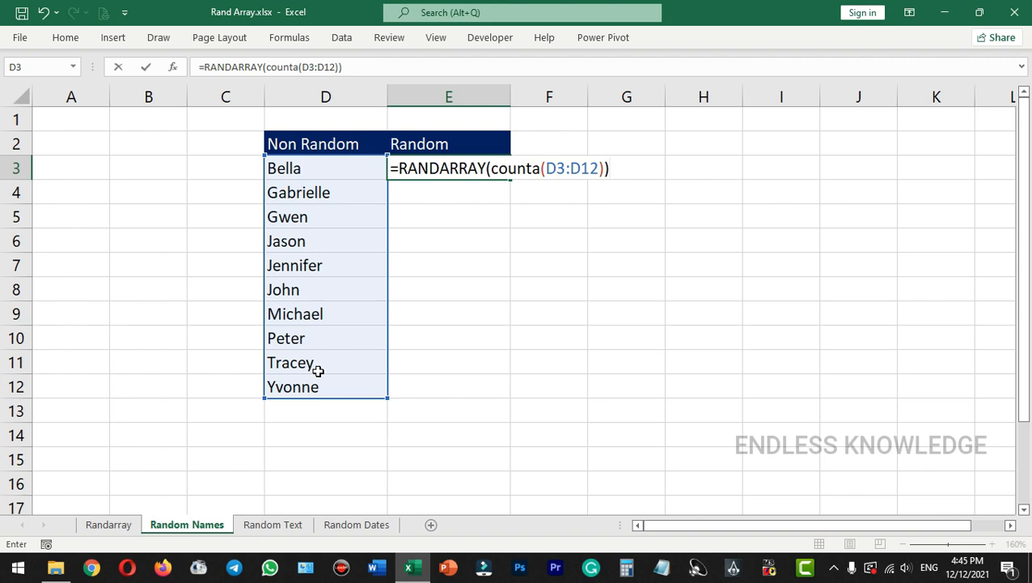
key(Return)
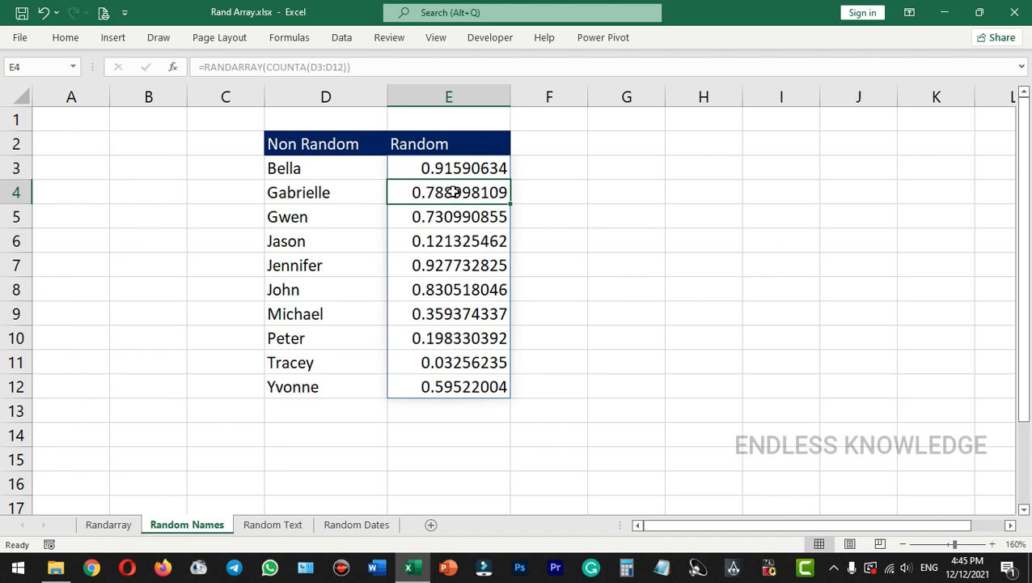
- Wrap the E3 formula in SORTBY so it reads =SORTBY(D3:D12,RANDARRAY(COUNTA(D3:D12))) and returns the names in random order
click(444, 167)
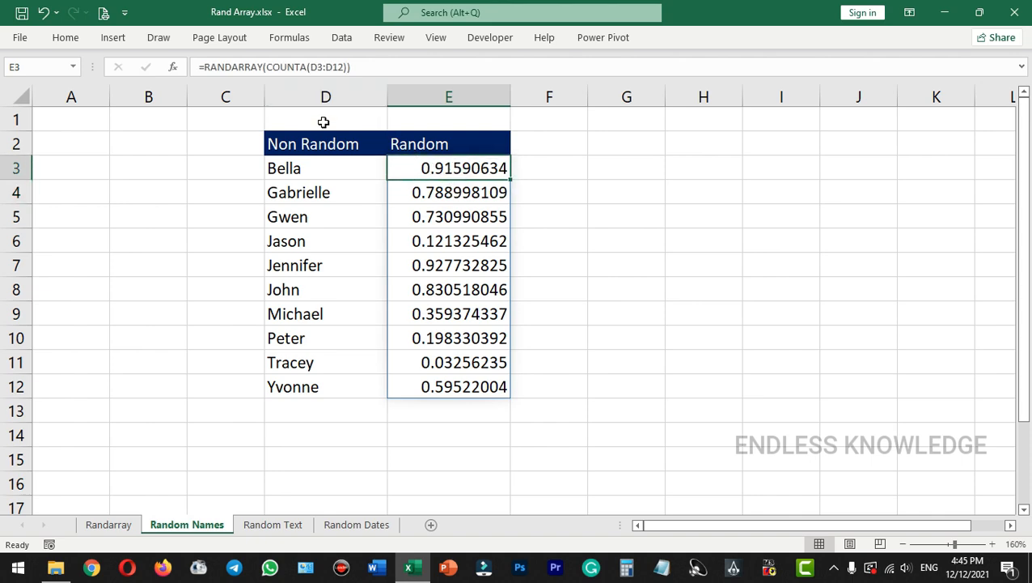
double_click(403, 167)
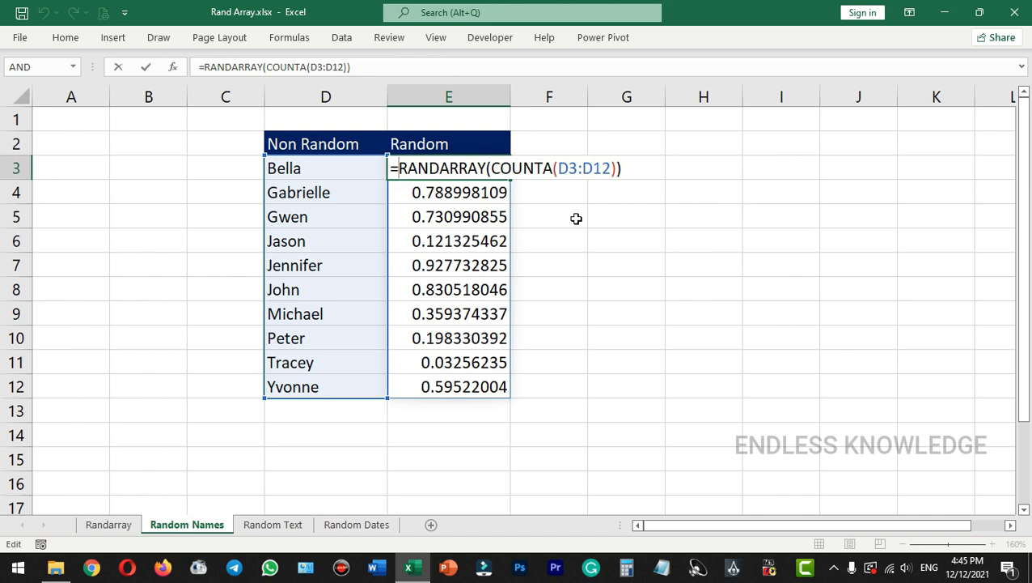
text(sort)
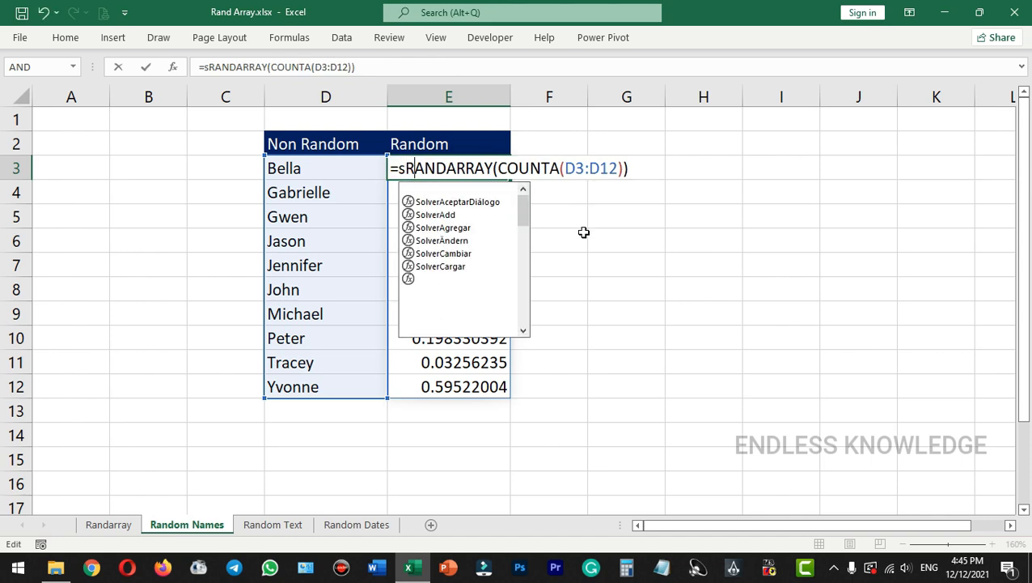
text(by)
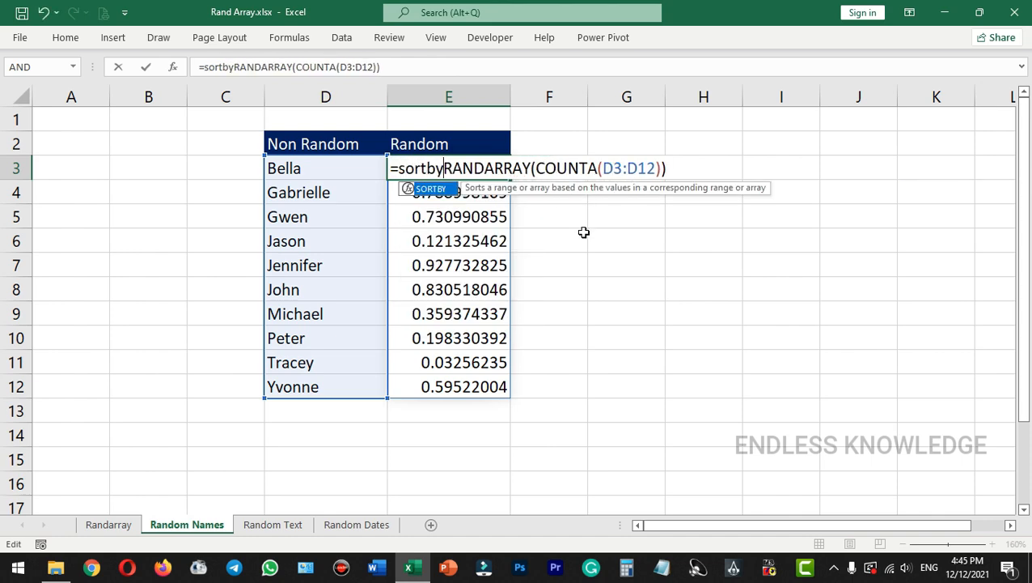
text(()
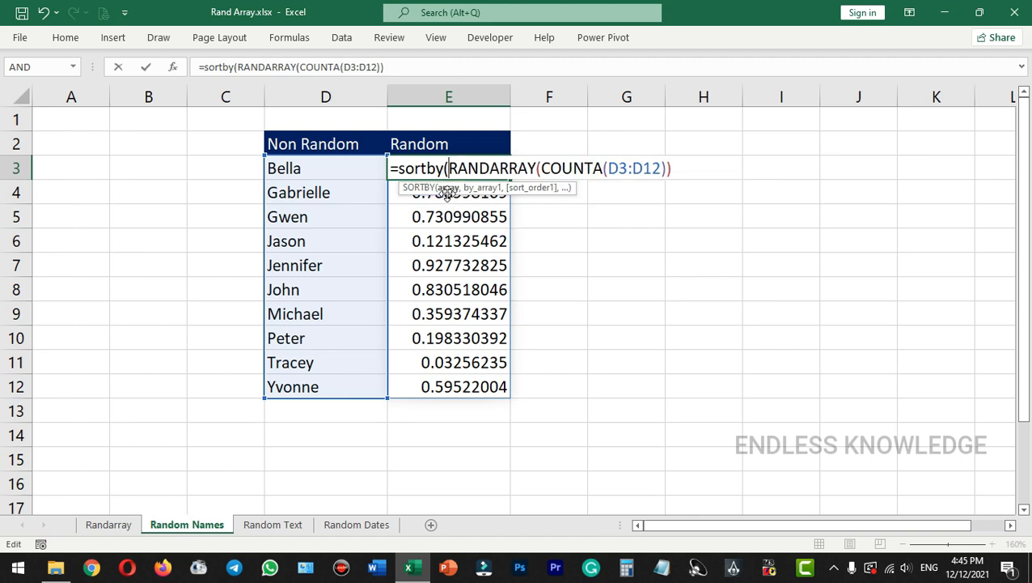
drag(337, 172, 329, 399)
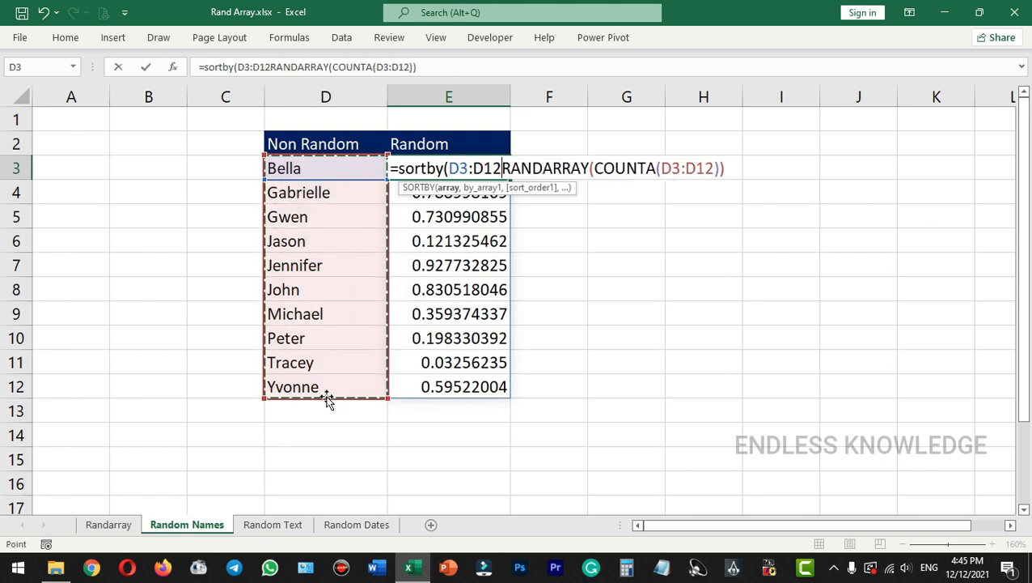
text(,)
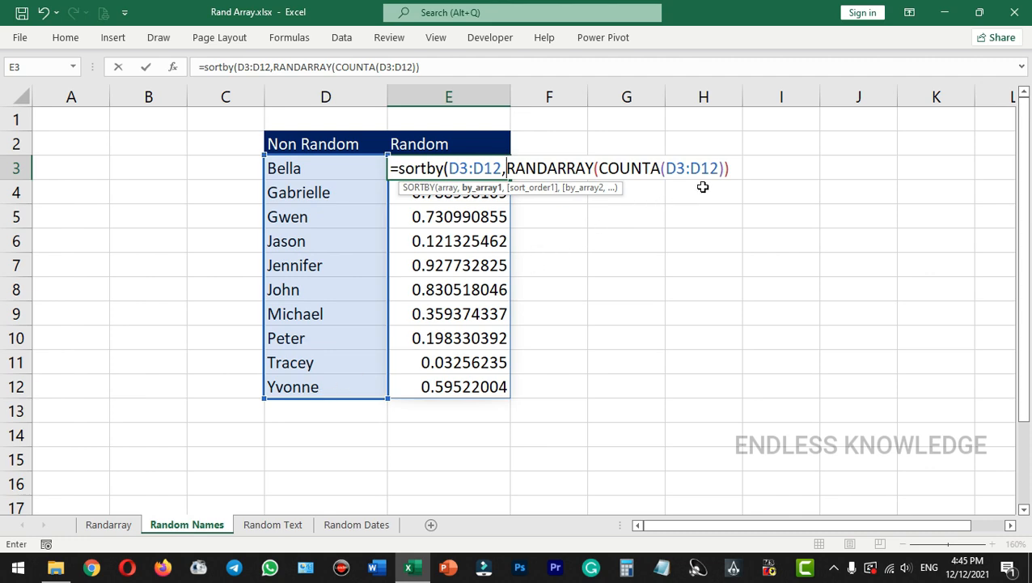
click(731, 168)
text())
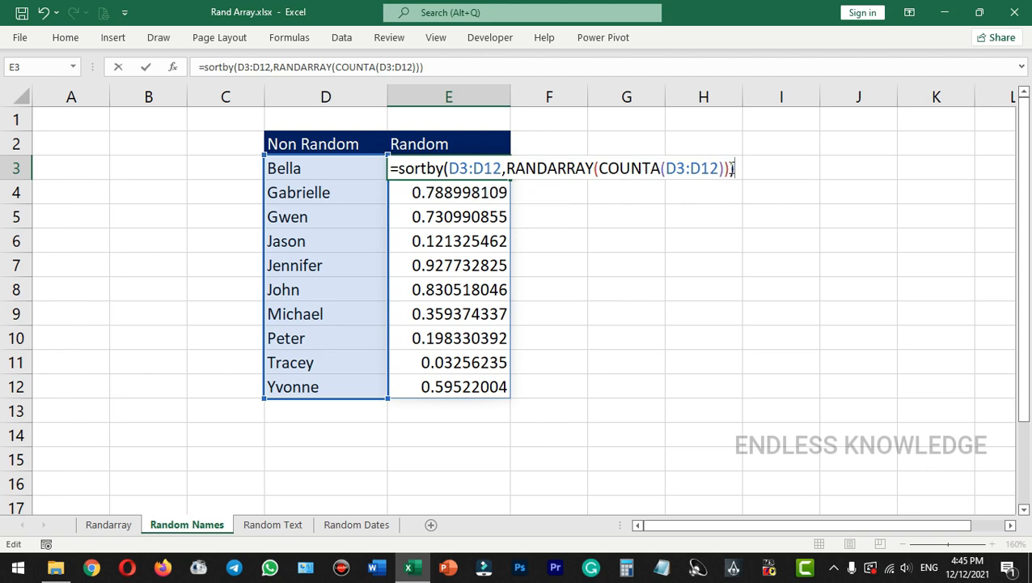
key(Return)
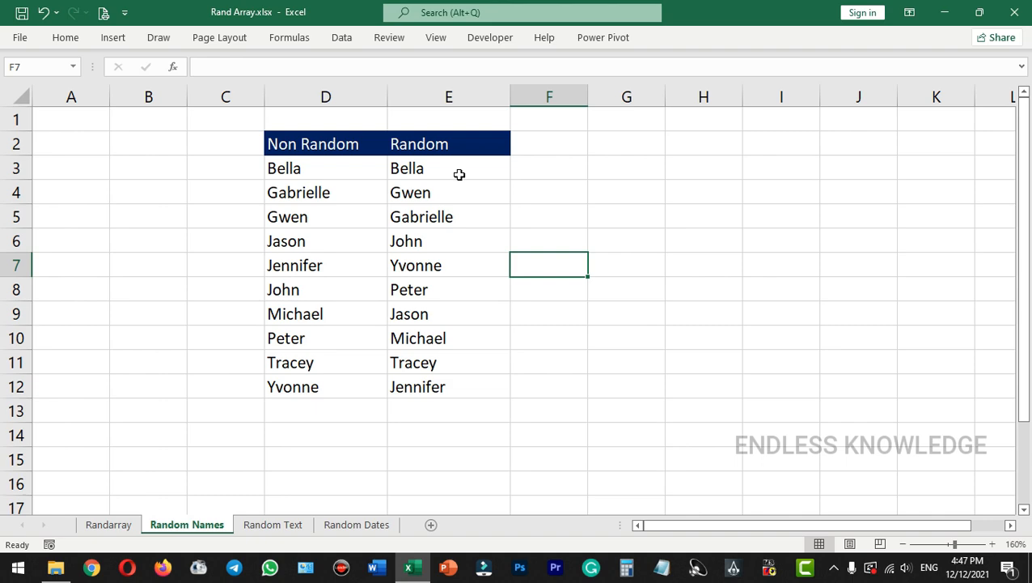
- Reshuffle the names in E3:E12 by recalculating twice, and convert them to static text by pasting them over themselves as Values
key(F9)
key(F9)
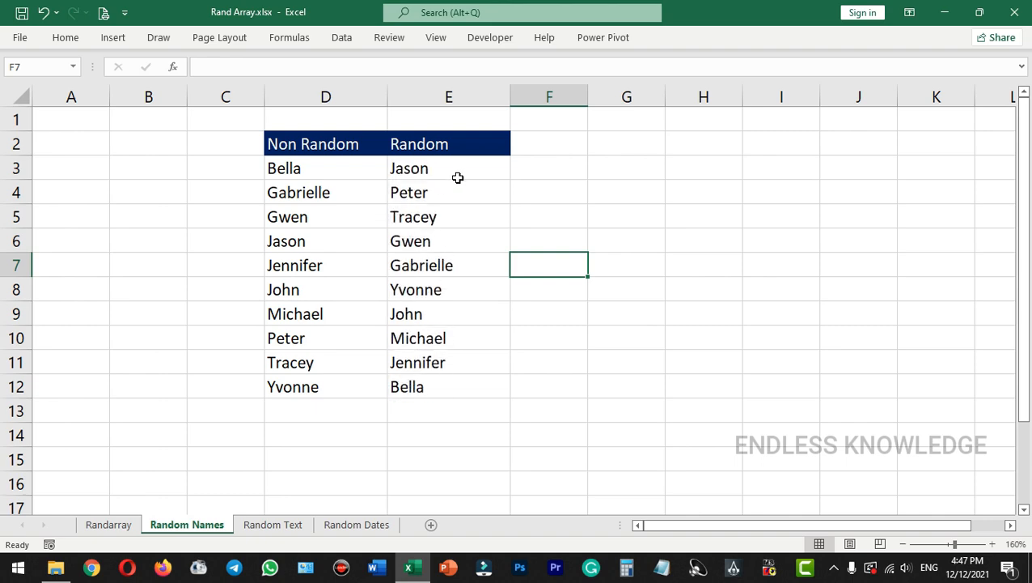
drag(467, 169, 453, 375)
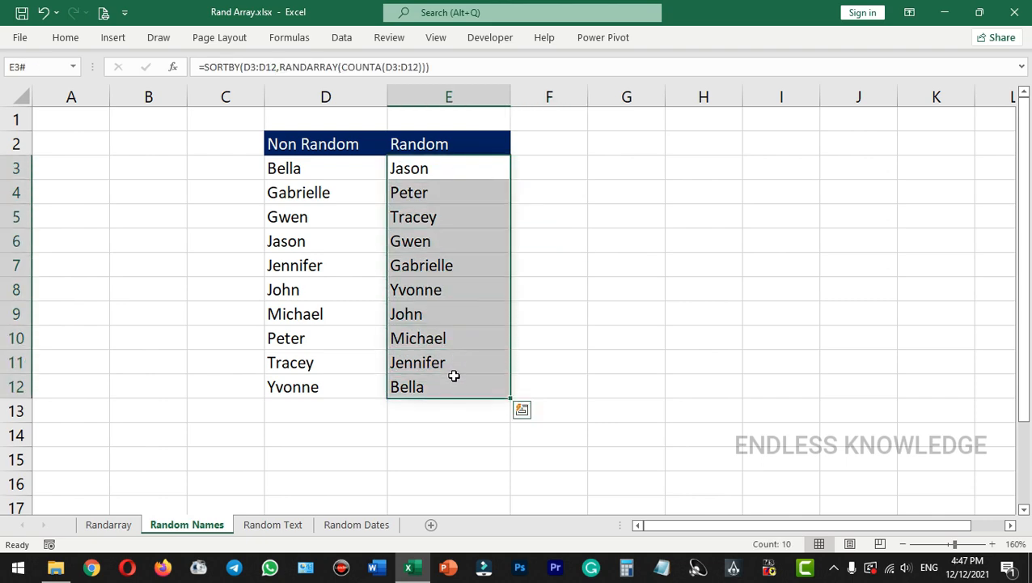
key(ctrl+c)
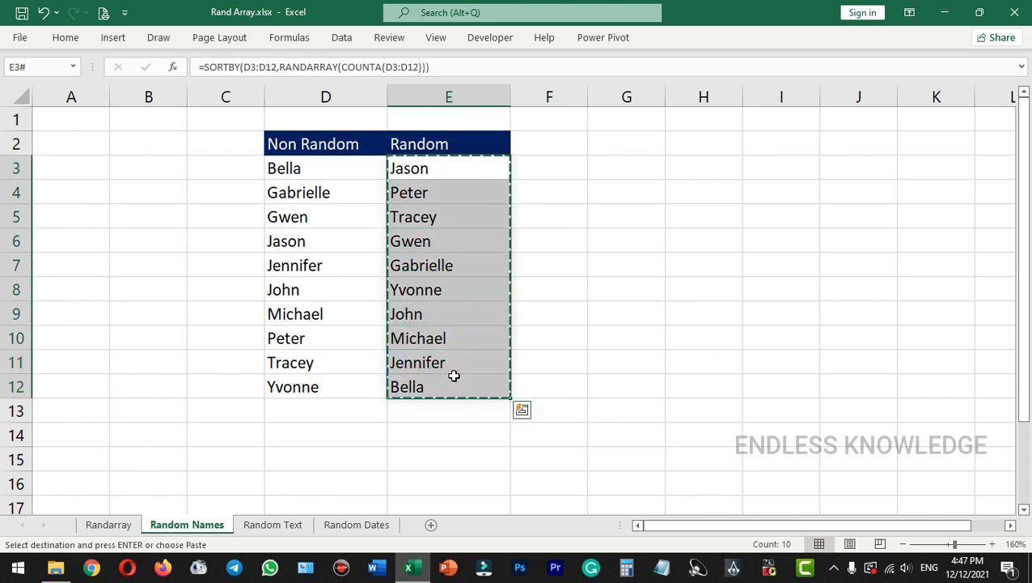
key(ctrl+alt+v)
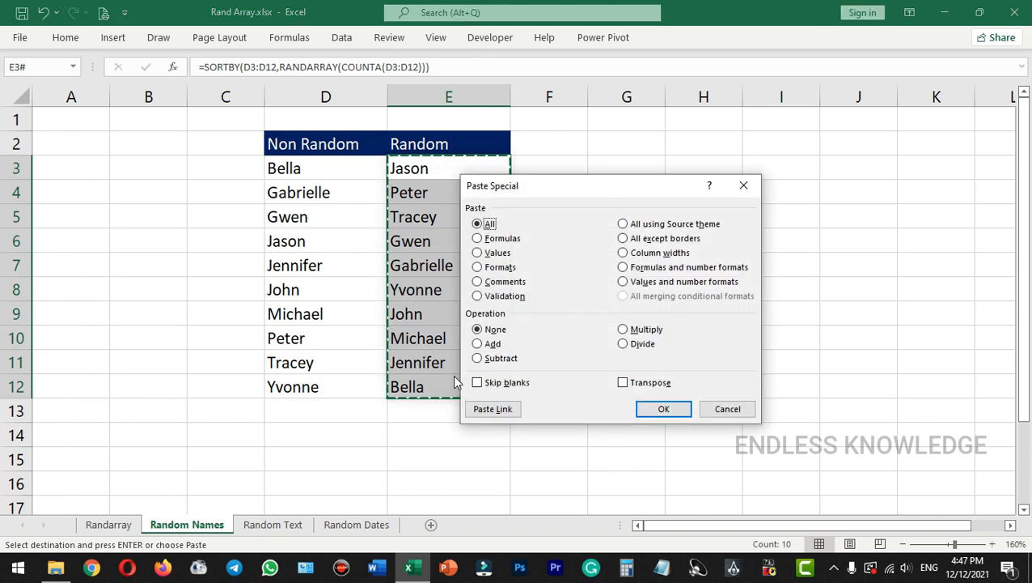
key(v)
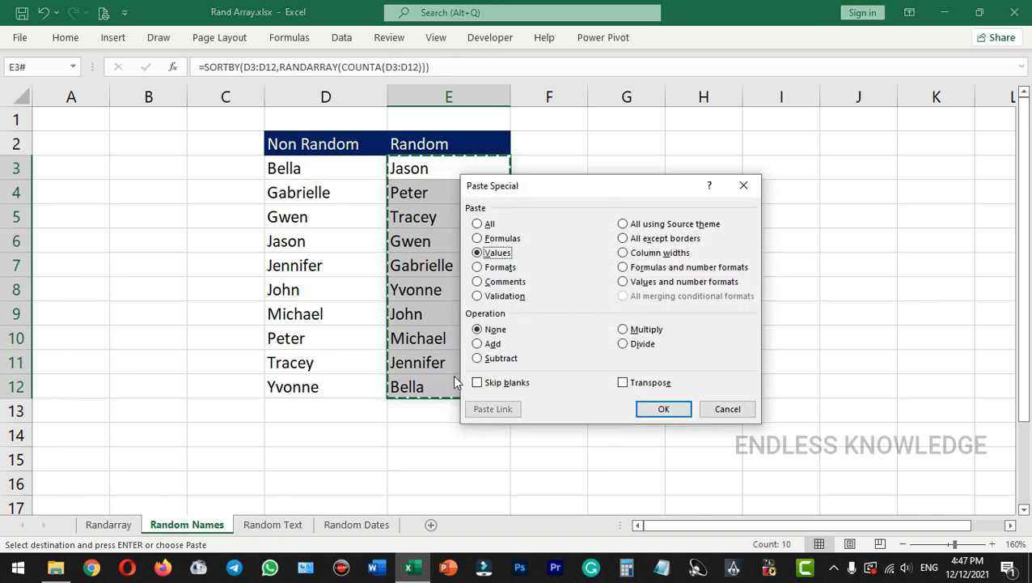
click(663, 409)
click(521, 226)
click(475, 221)
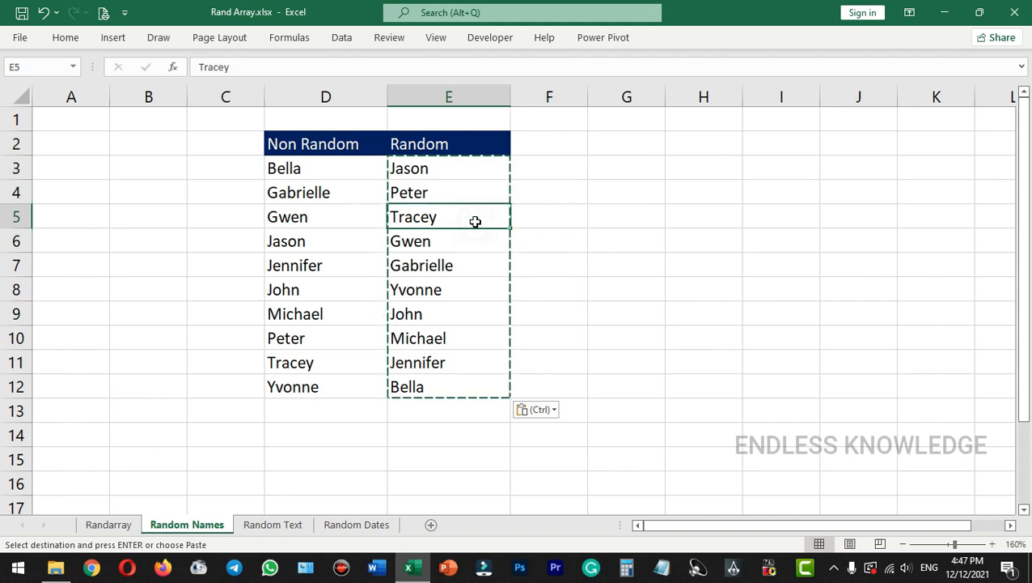
key(Escape)
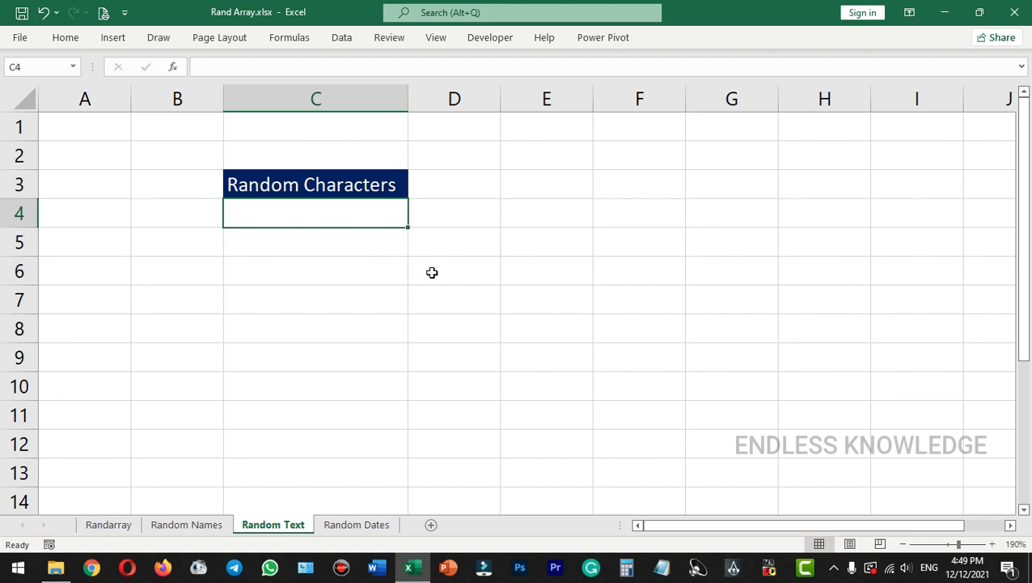
- Enter =CHAR(RANDARRAY(10,1,65,90,TRUE)) in C4 of the Random Text sheet to generate ten random capital letters
text(=)
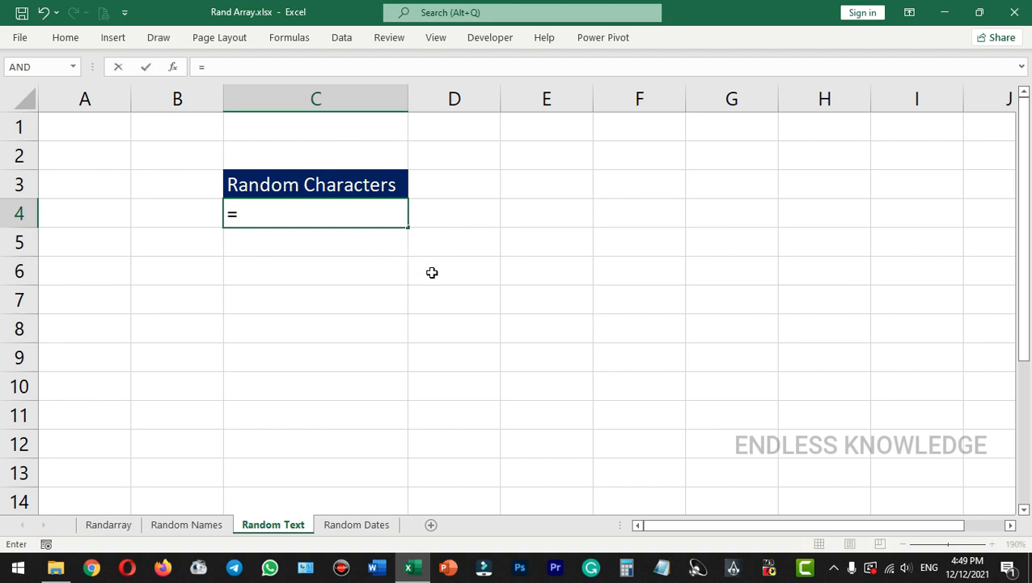
text(char)
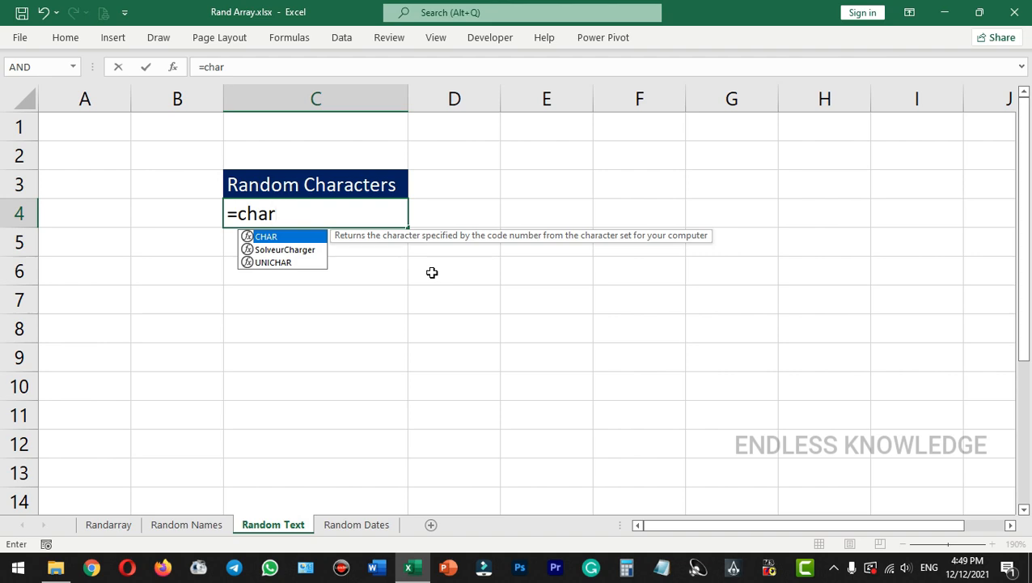
key(Tab)
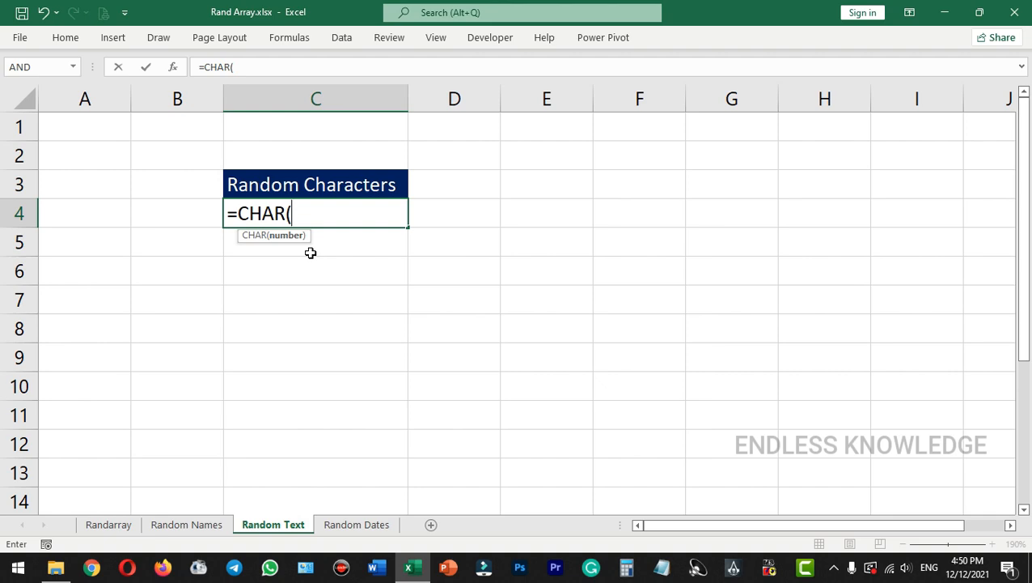
text(randa)
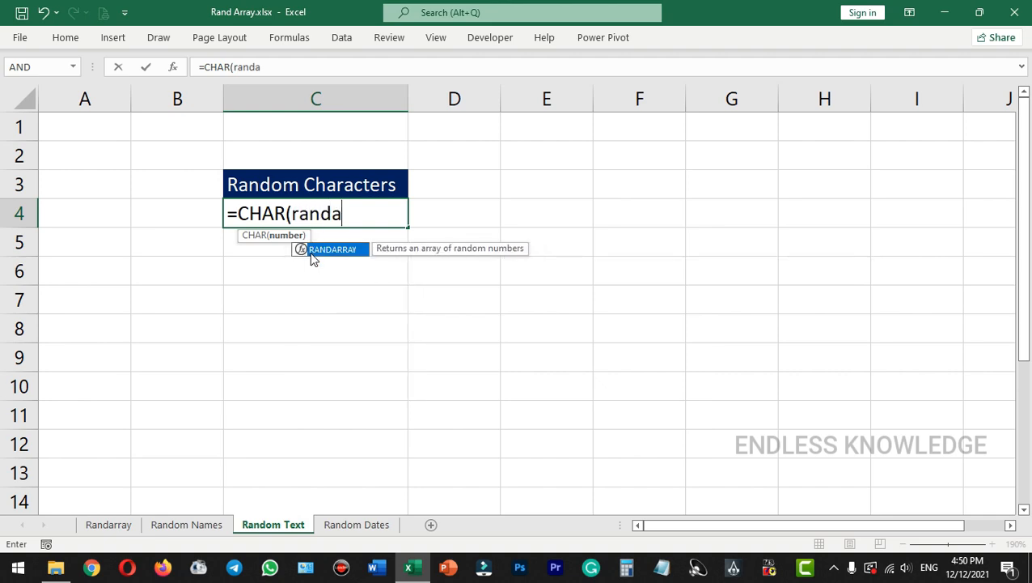
double_click(310, 250)
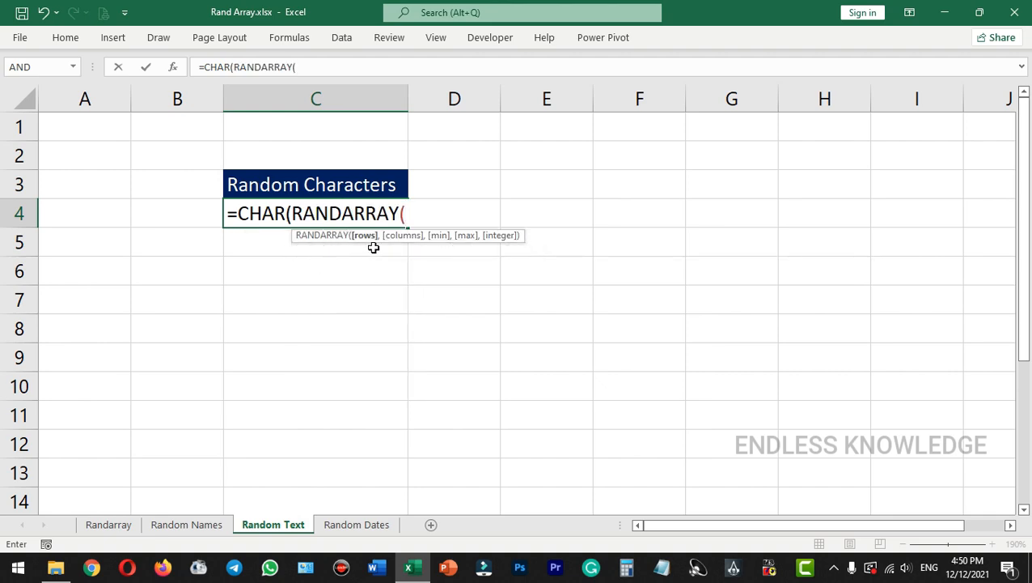
text(10,)
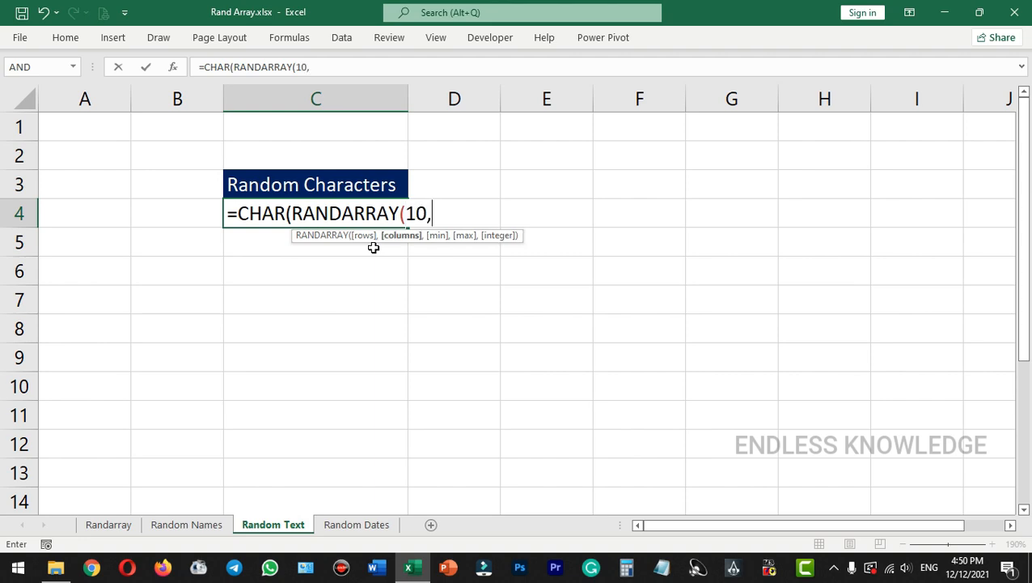
text(1,)
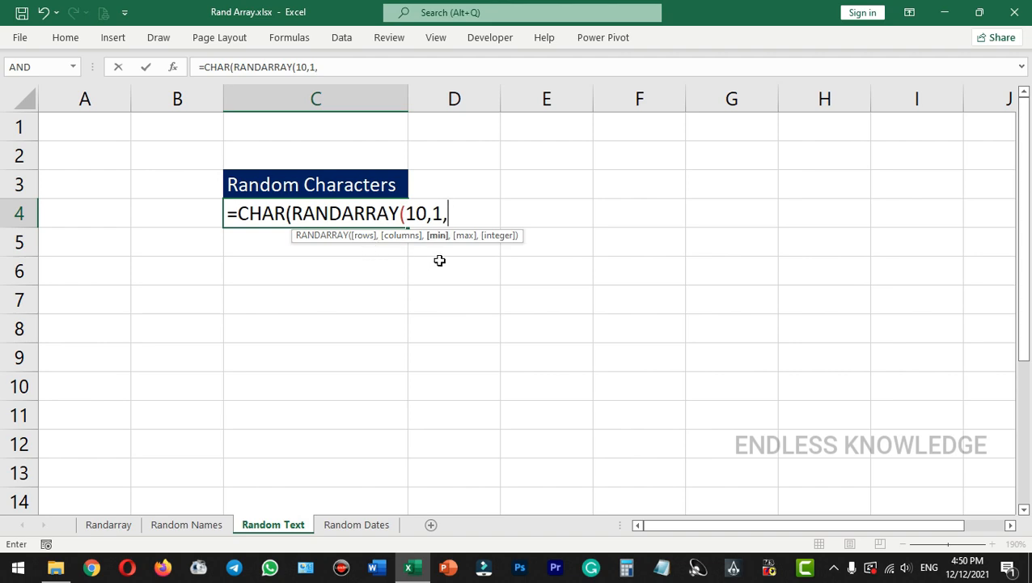
text(65)
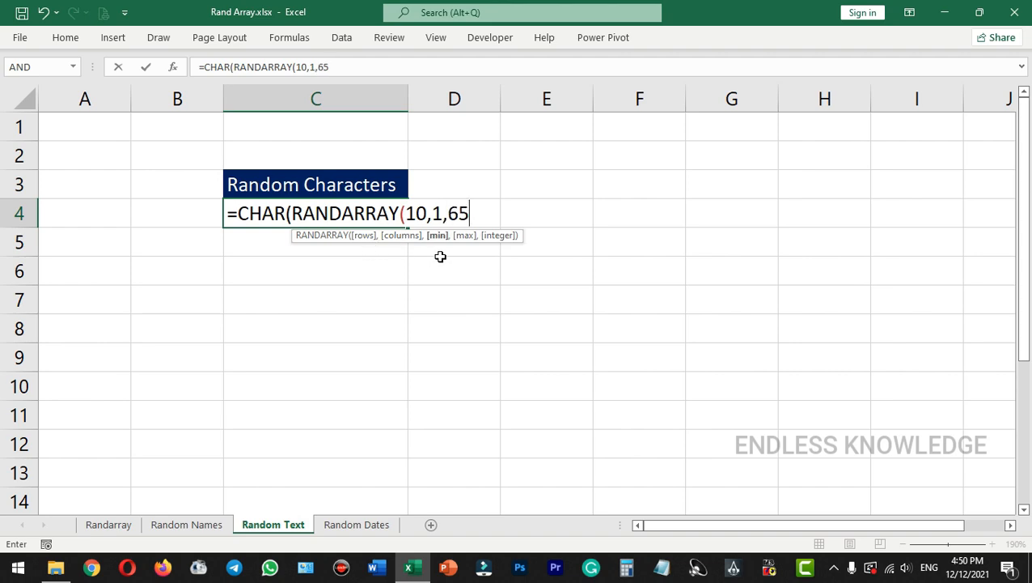
text(,)
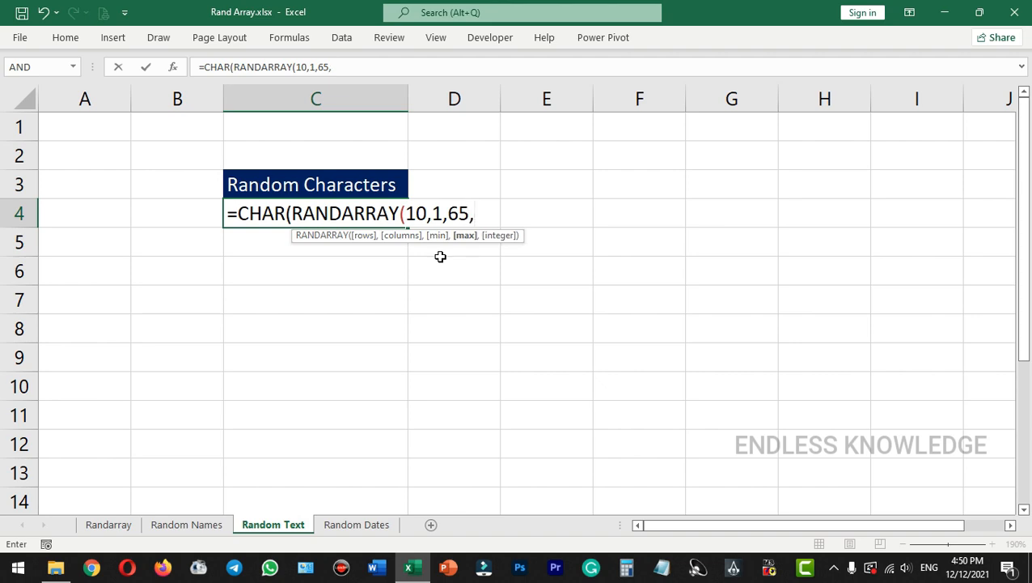
text(90)
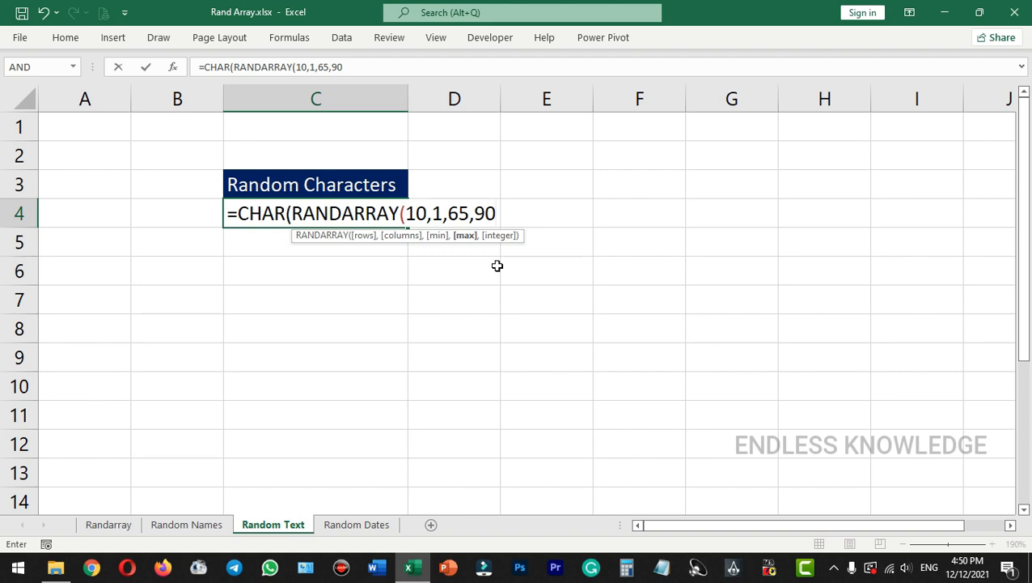
text(,)
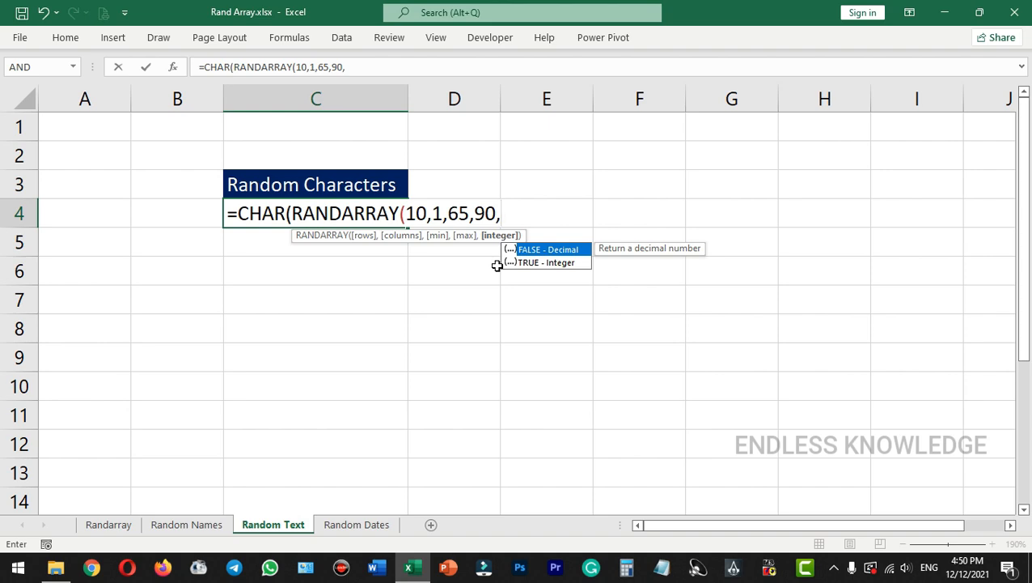
key(Down)
key(Tab)
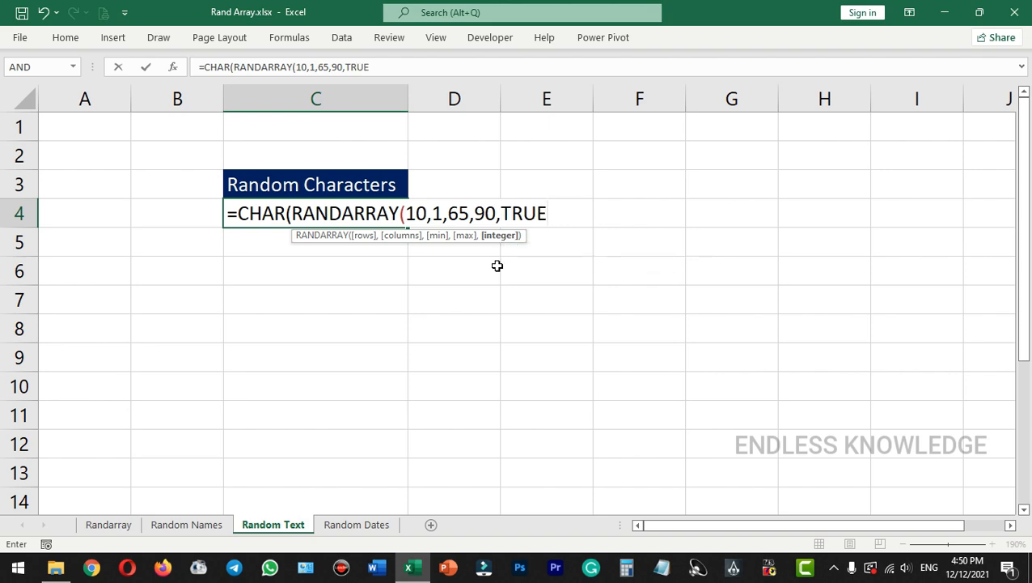
text())
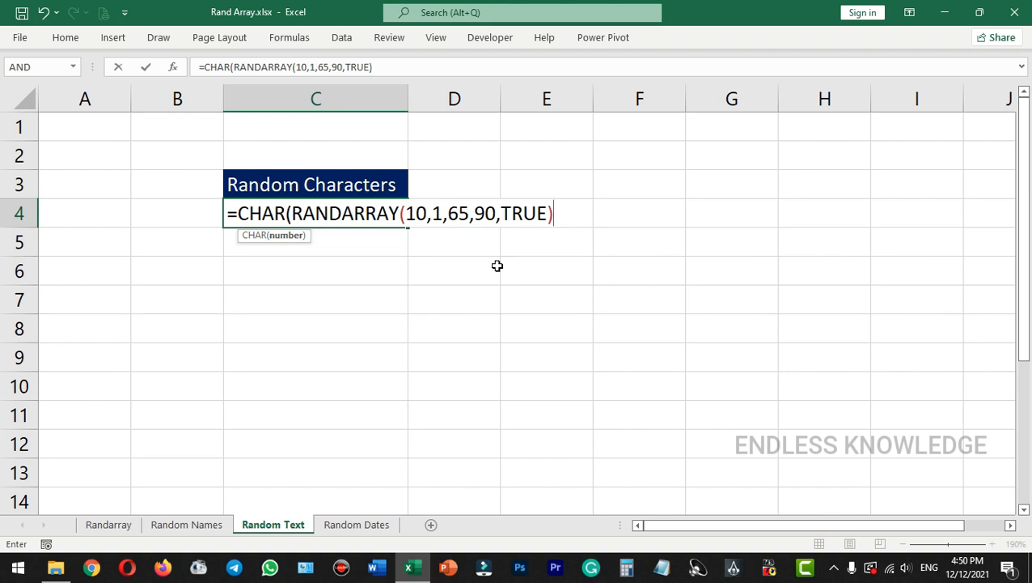
text())
key(Return)
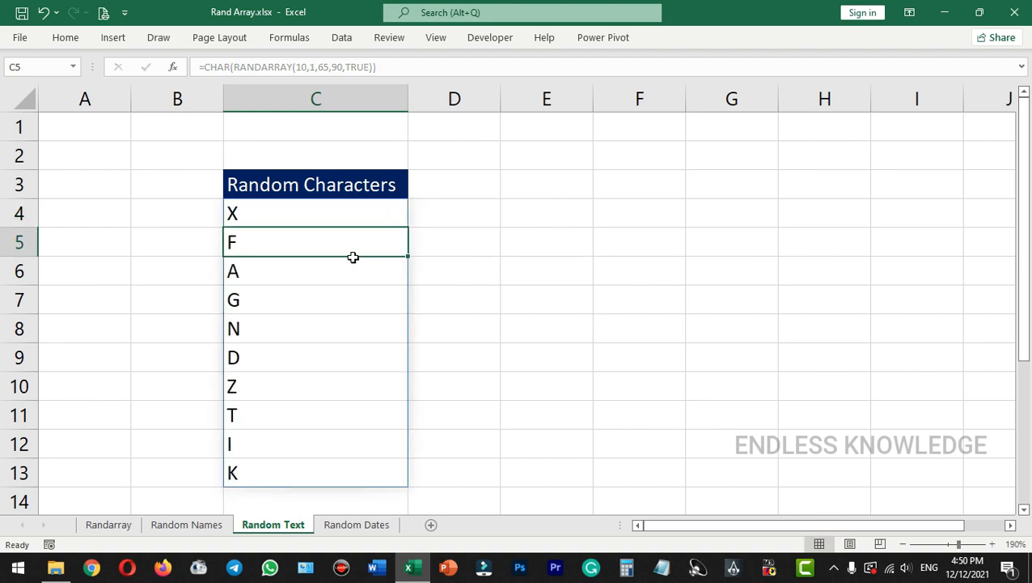
- Recalculate the sheet twice to regenerate the random characters in C4:C13
click(471, 309)
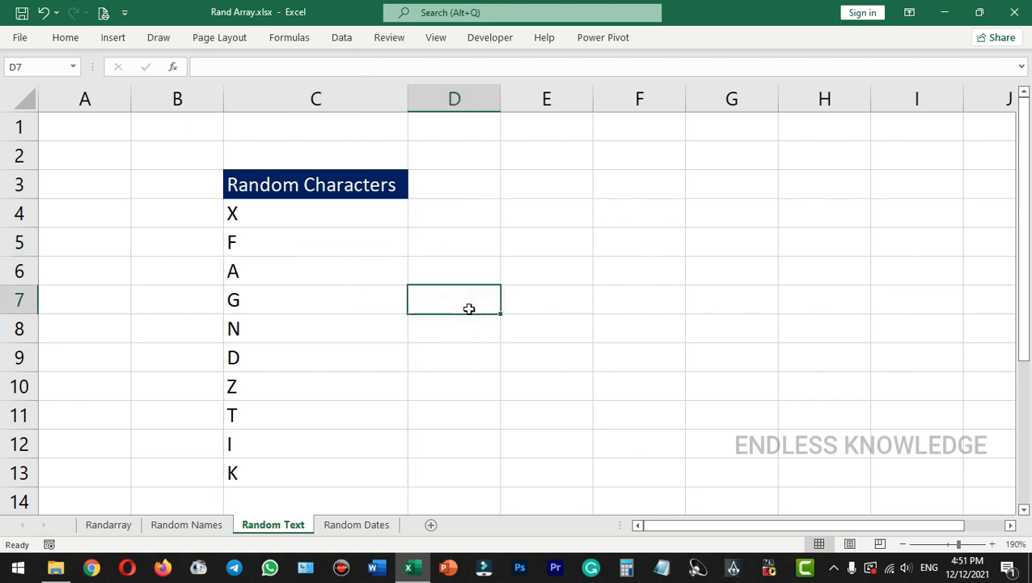
key(F9)
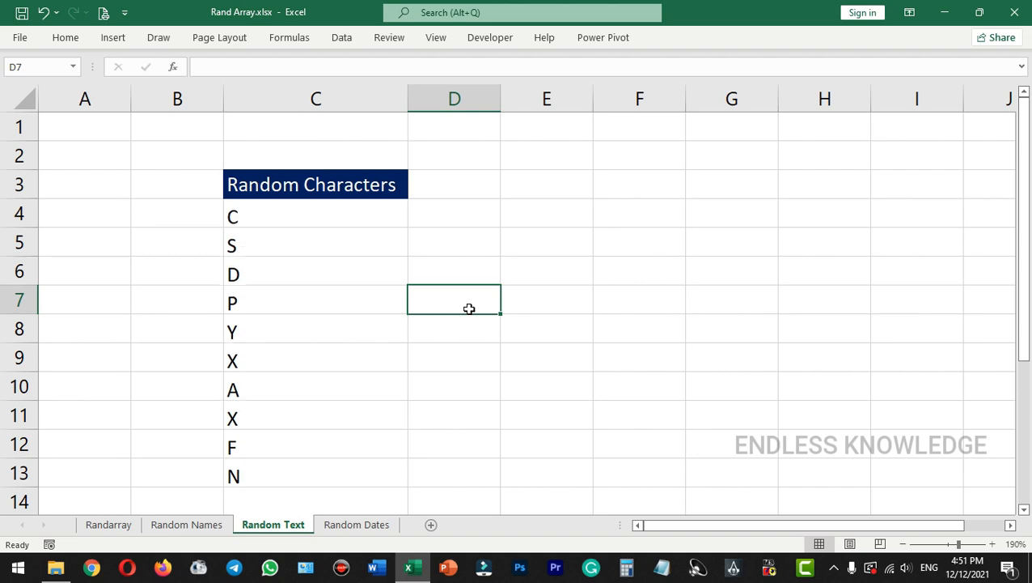
key(F9)
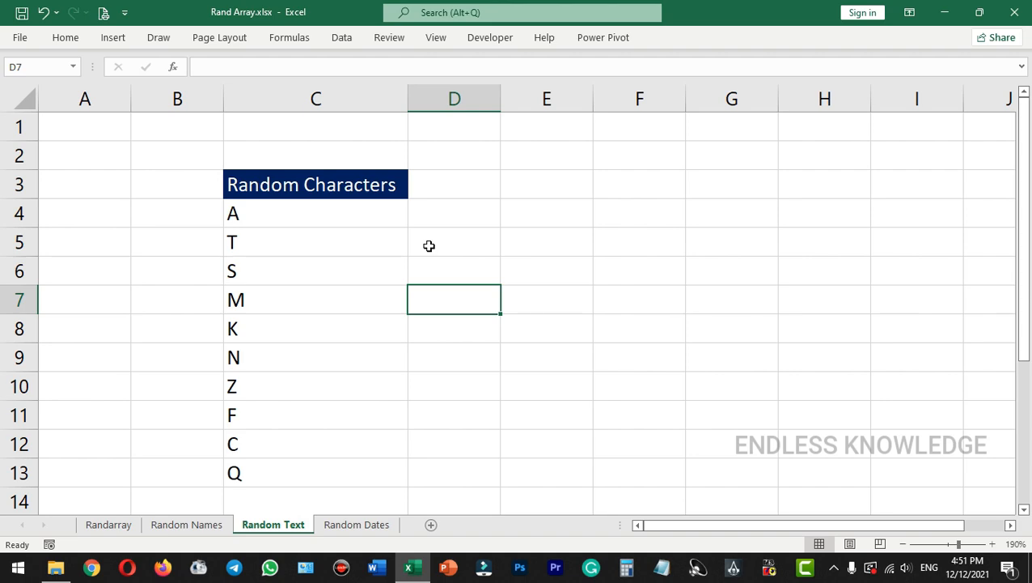
- Enter =RANDARRAY(10,1,F1,F2,TRUE) in C3 of the Random Dates sheet, using the start and end dates as limits
key(ctrl+Page_Down)
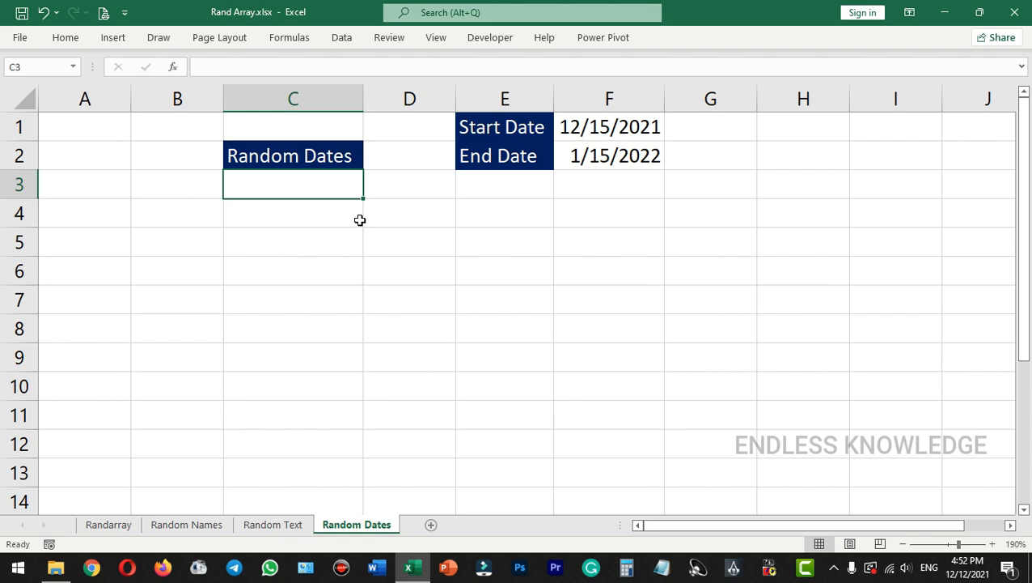
text(=randa)
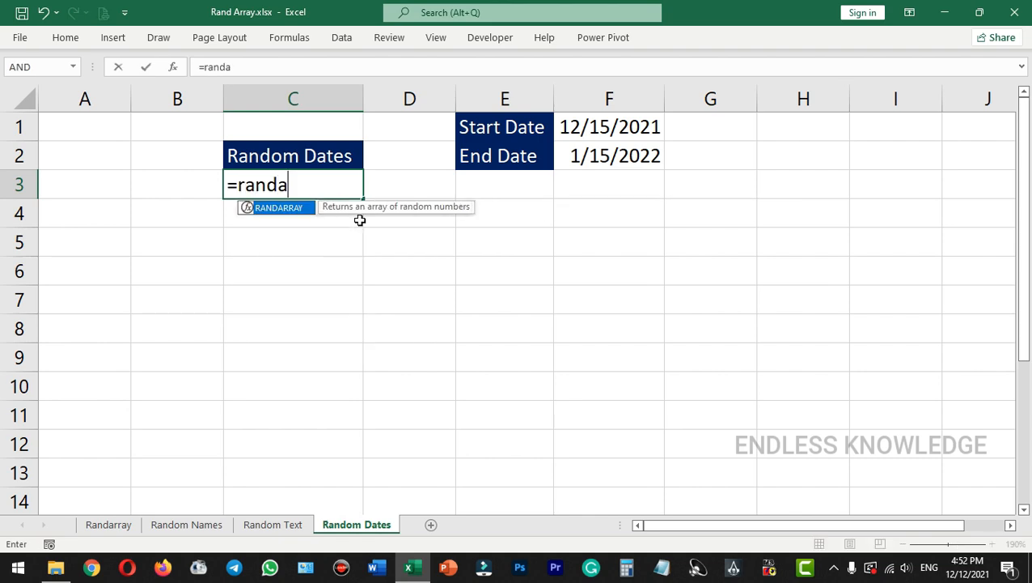
key(Tab)
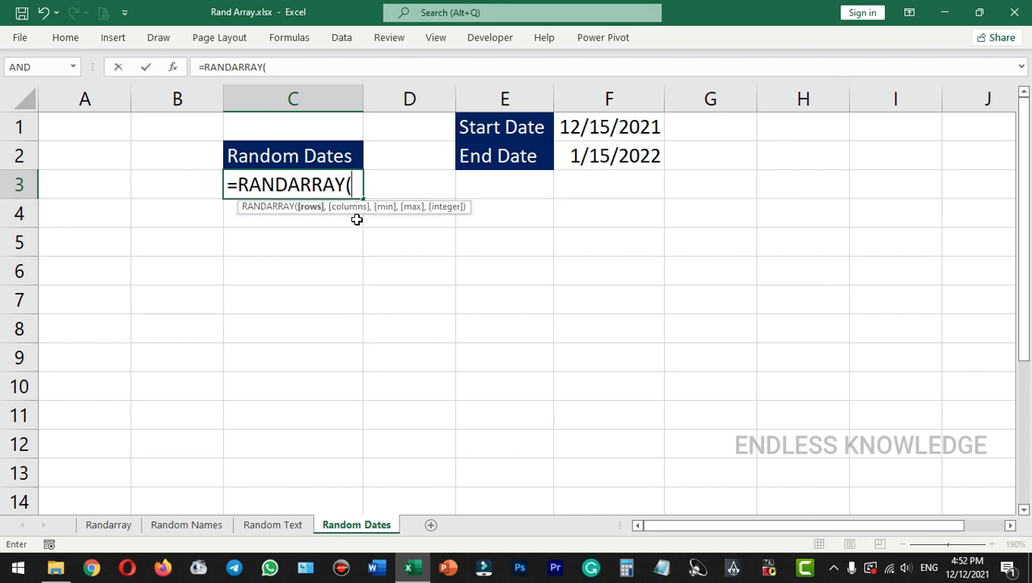
text(10)
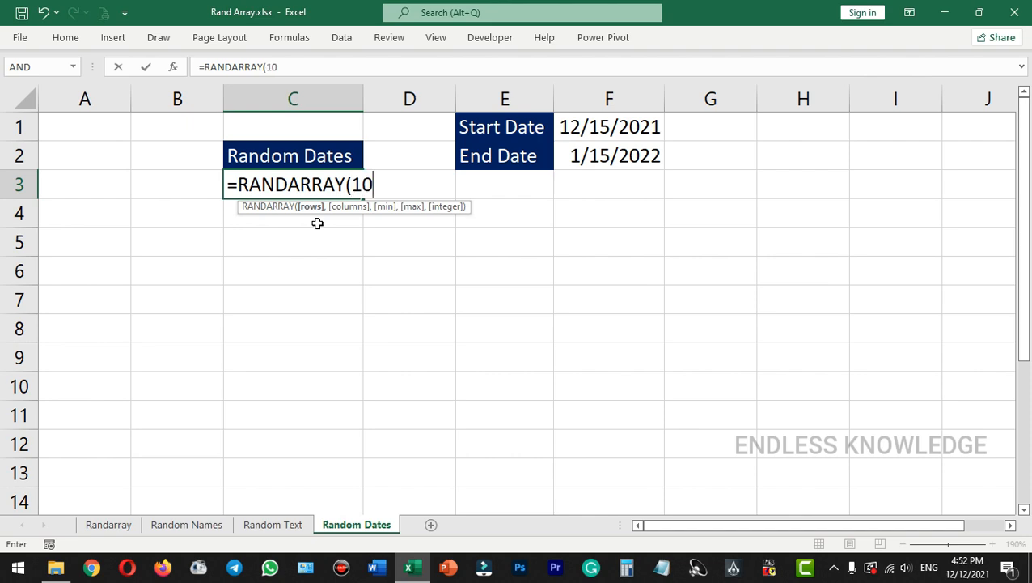
text(,1)
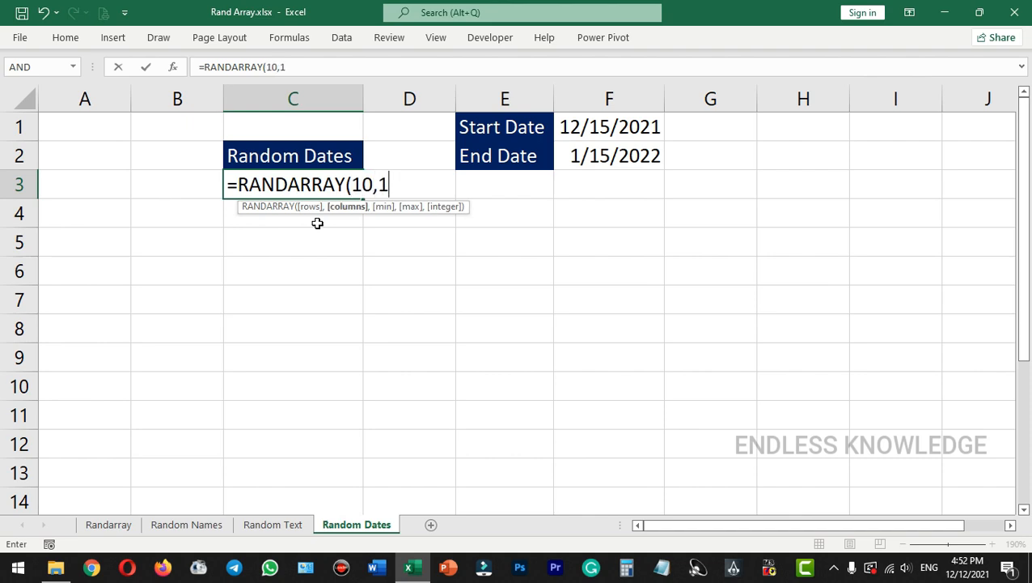
text(,)
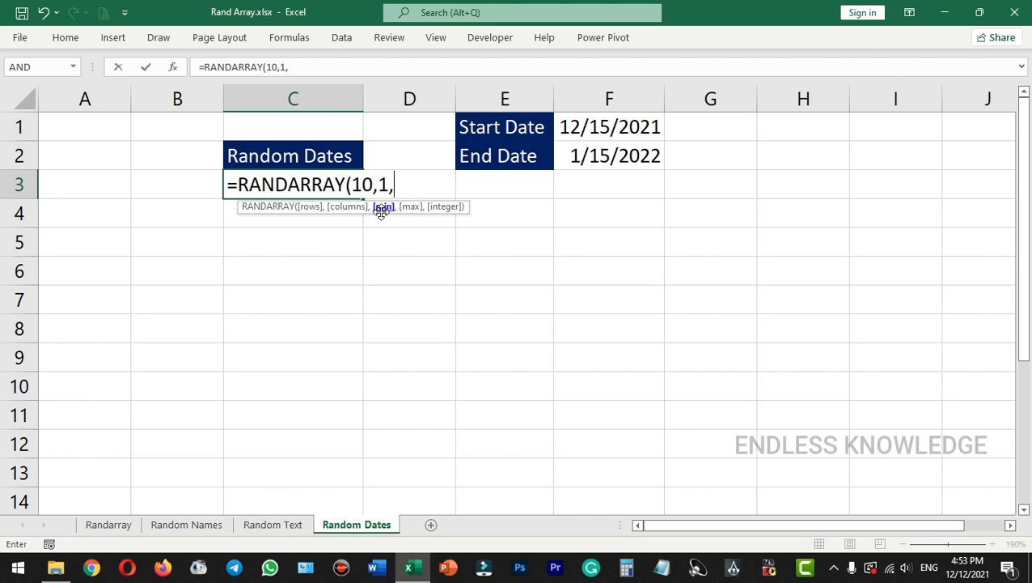
click(606, 130)
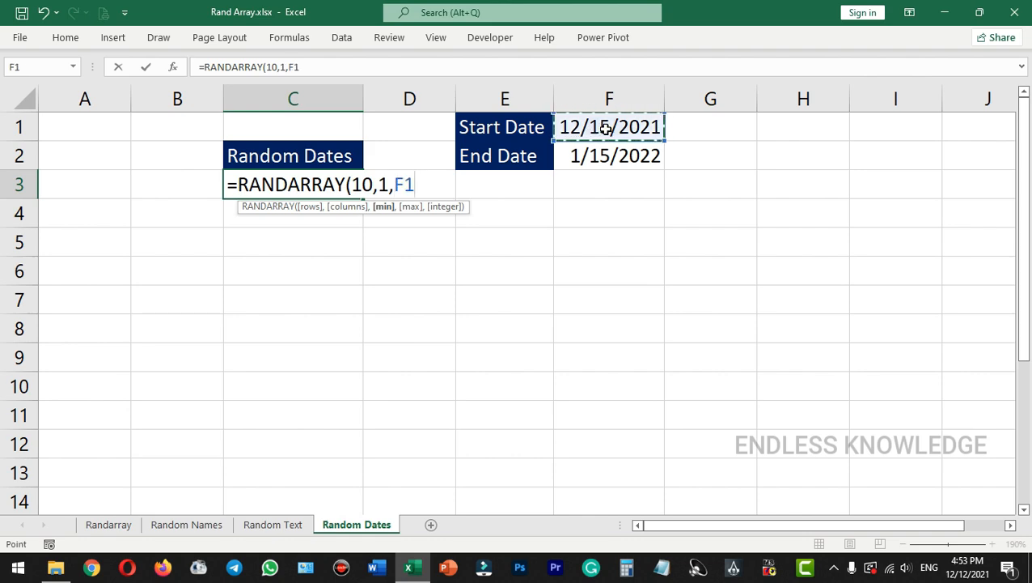
text(,)
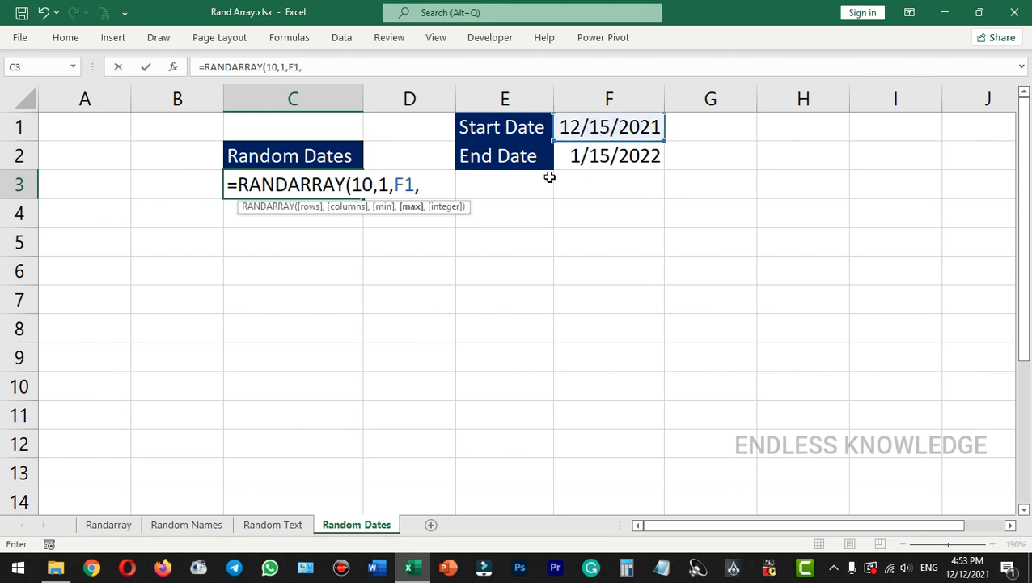
click(627, 159)
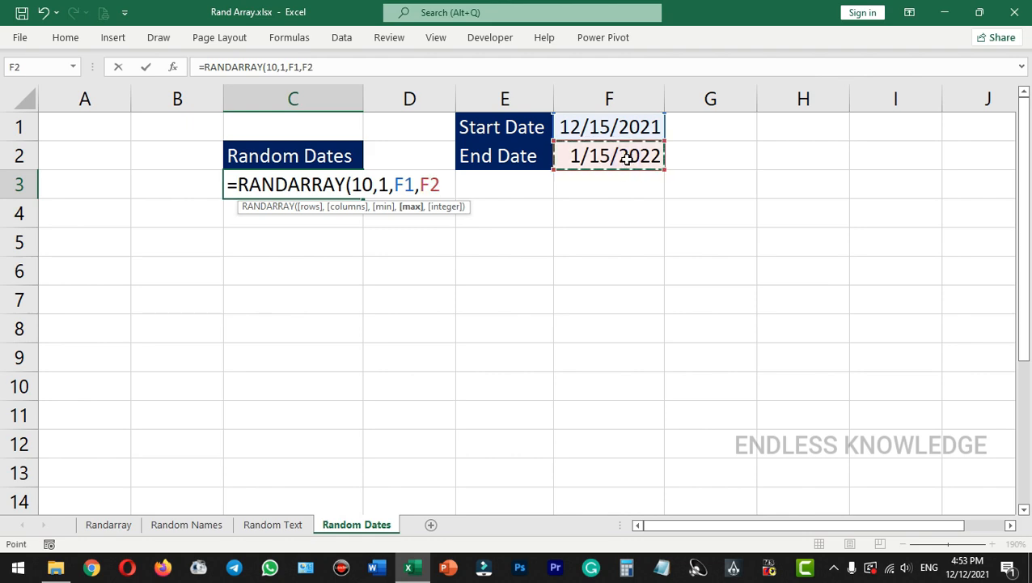
text(,)
key(Down)
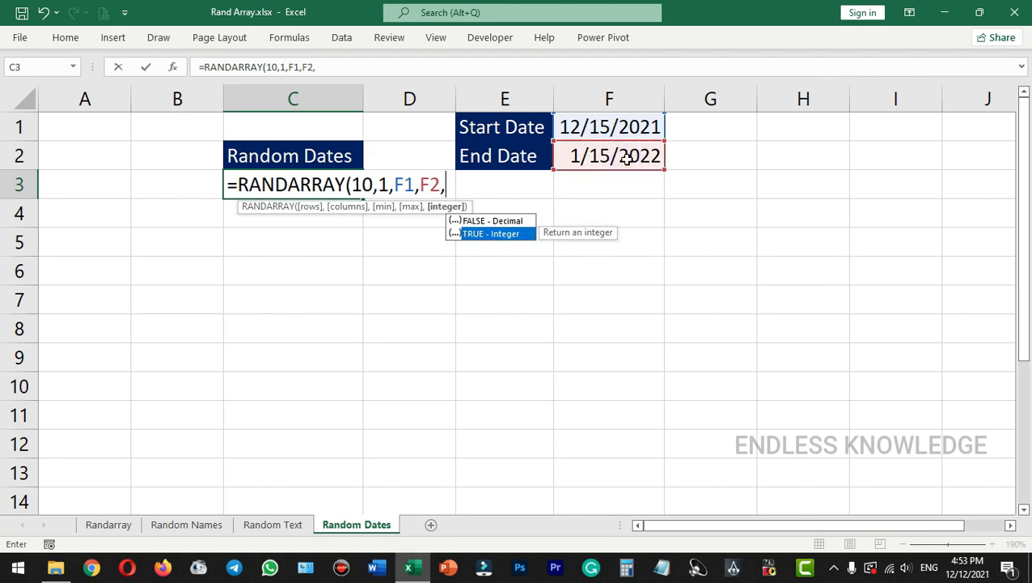
key(Tab)
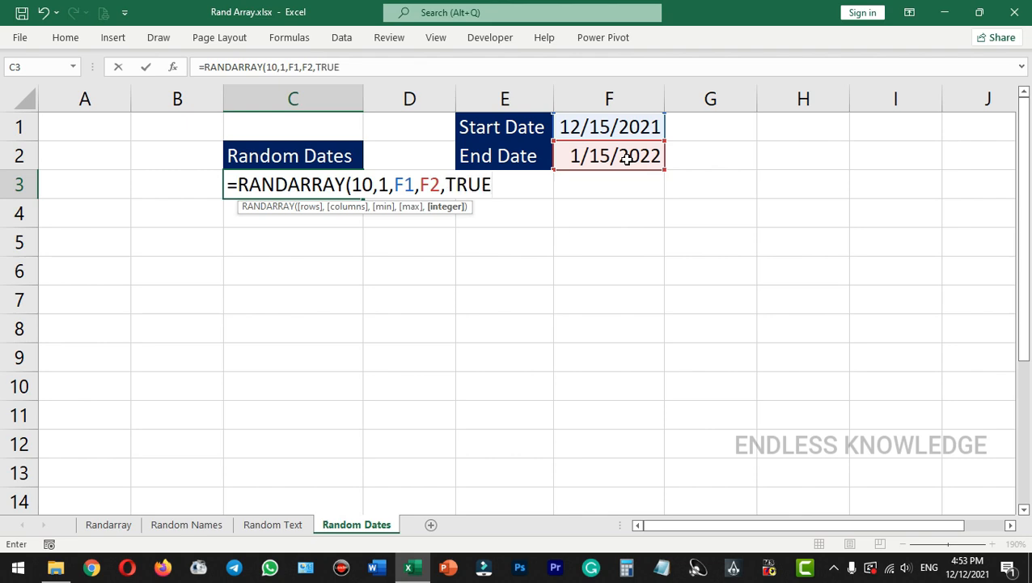
text())
key(Return)
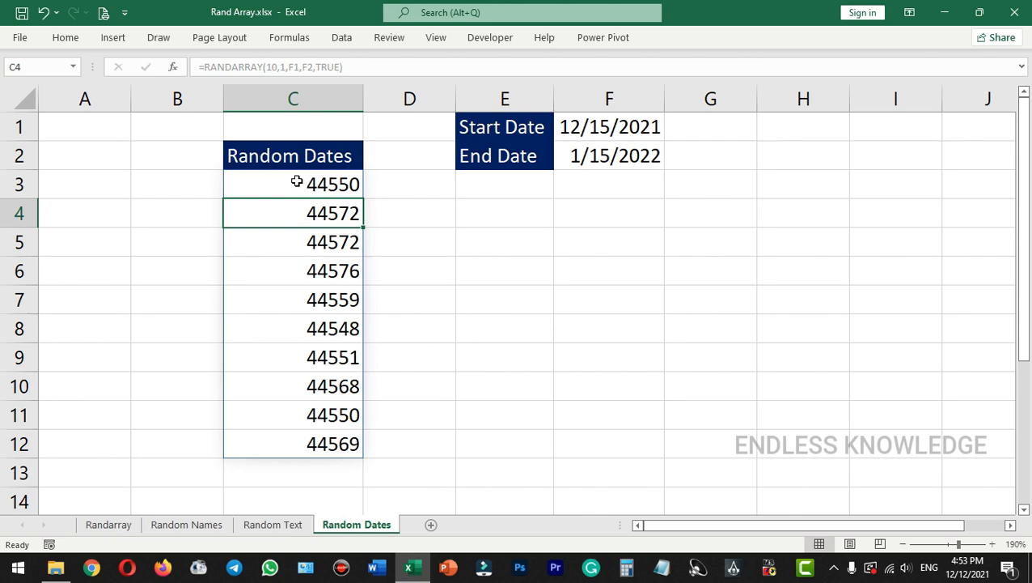
- Format the random serial numbers in C3:C12 as dates of type 3/14/12
drag(296, 183, 281, 437)
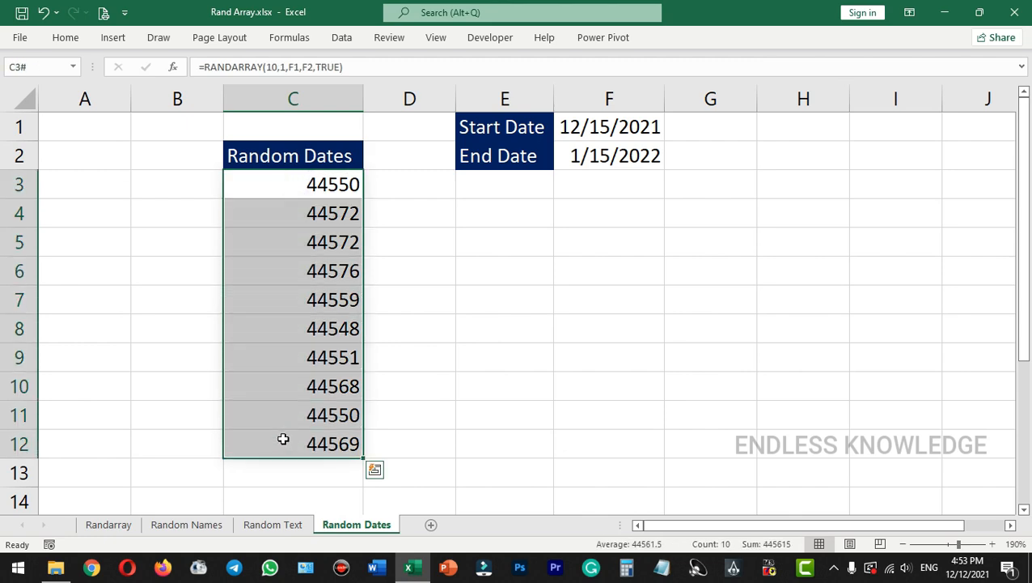
key(ctrl+1)
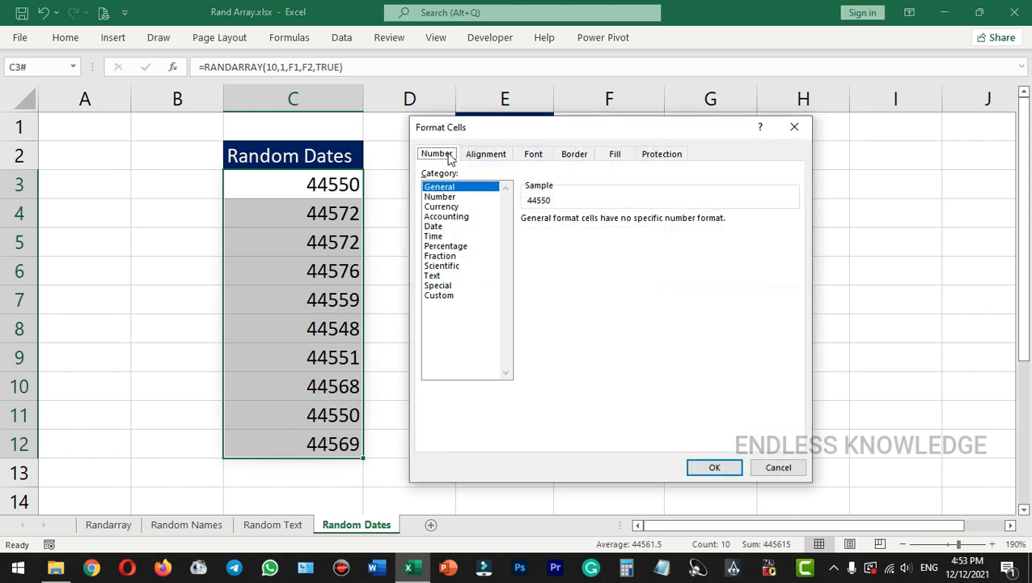
click(434, 226)
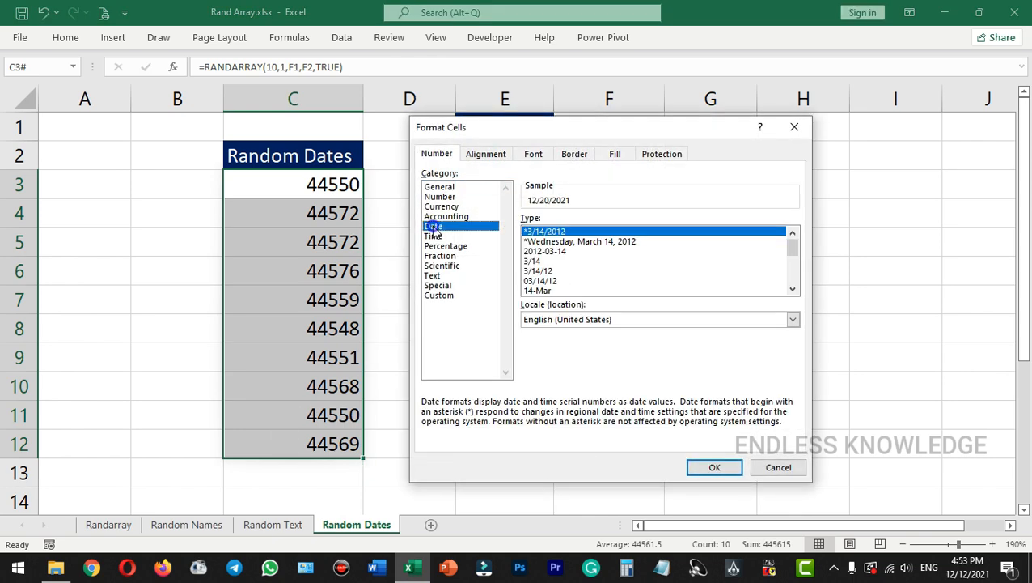
click(544, 271)
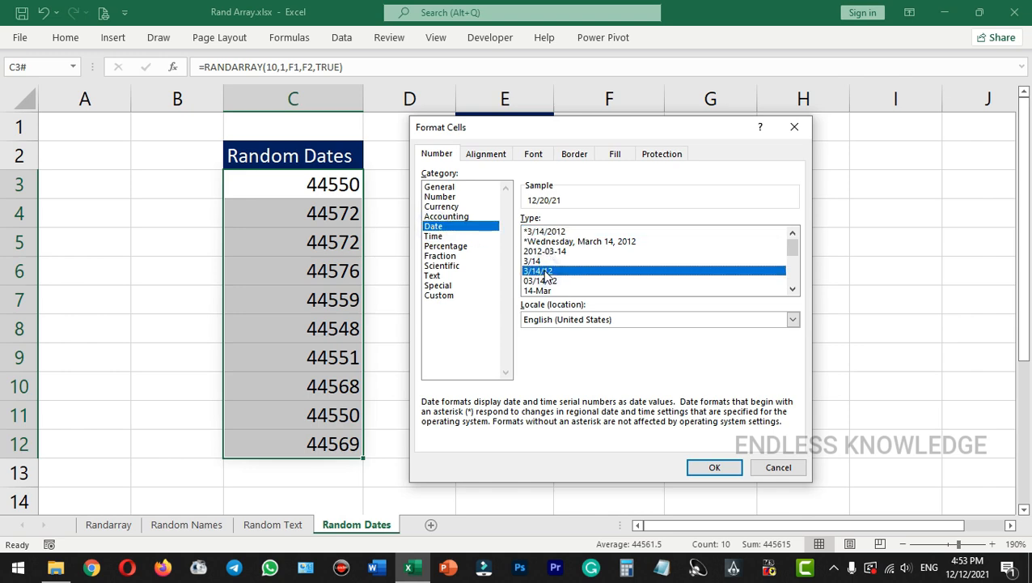
click(708, 466)
click(410, 250)
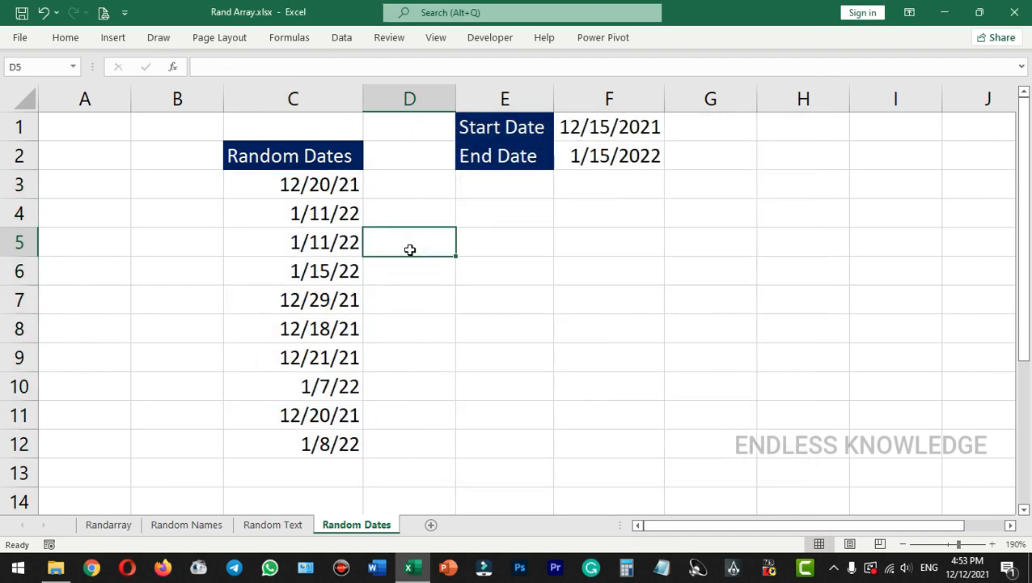